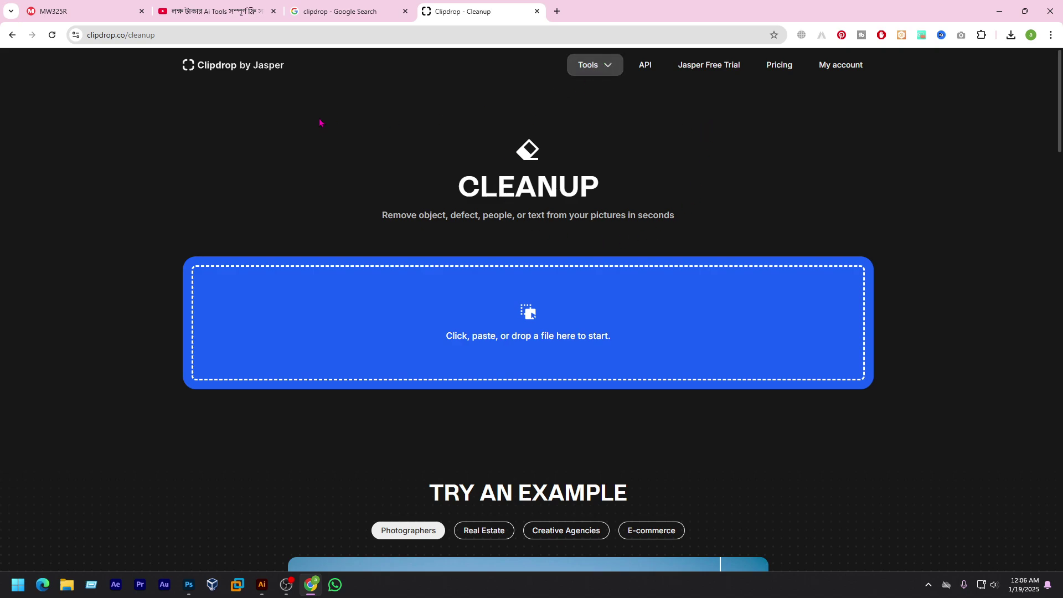
Open the Cleanup tool and load the desktop image "How to Easily Take a FULL PAGE Screenshot on Google Chrome"
{"action": "left_click", "coordinate": [608, 66]}
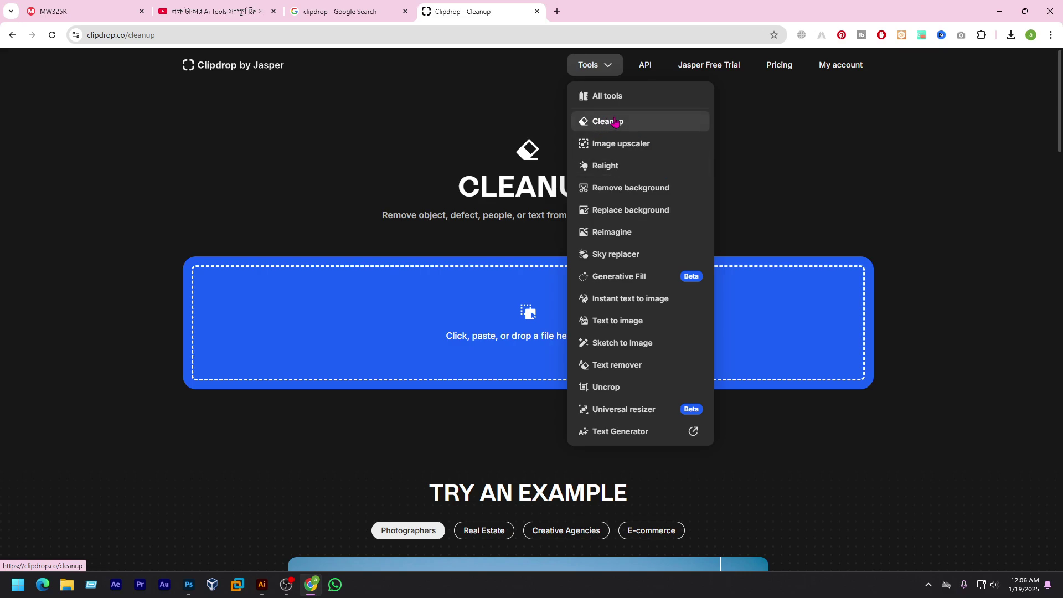
{"action": "left_click", "coordinate": [634, 124]}
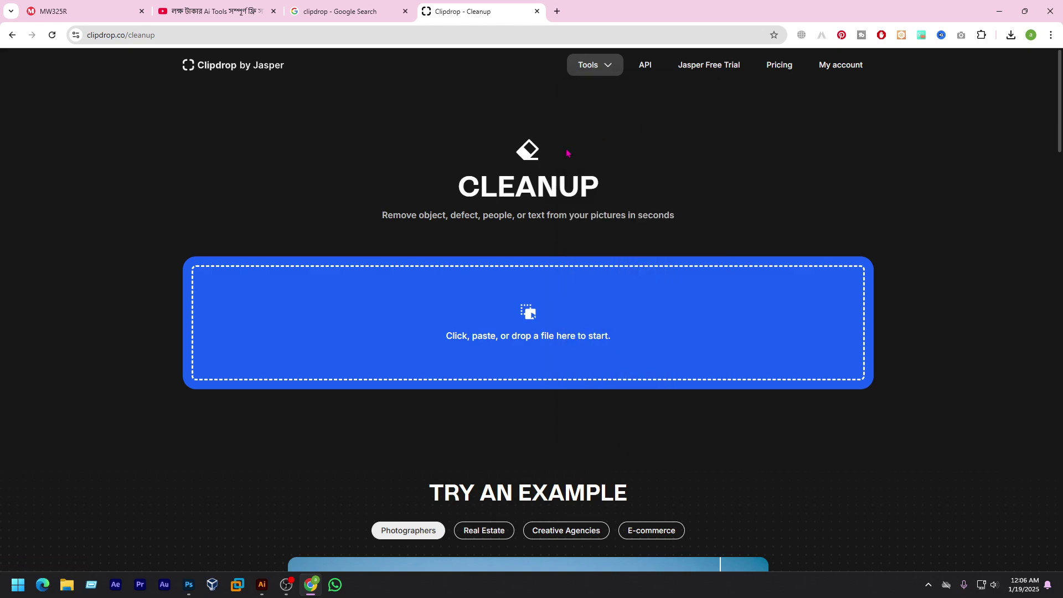
{"action": "left_click", "coordinate": [602, 69]}
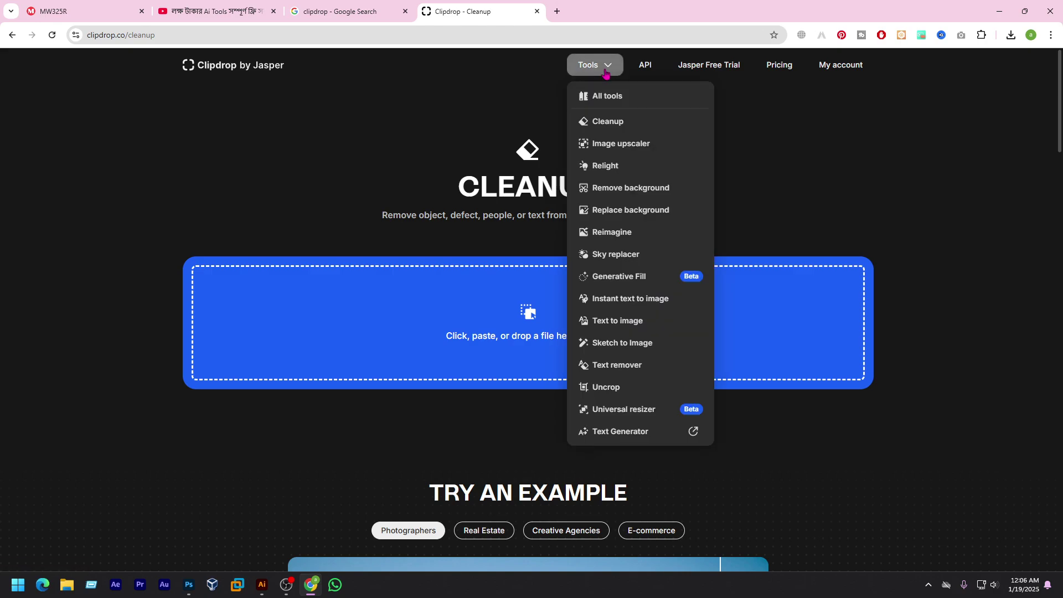
{"action": "left_click", "coordinate": [505, 329]}
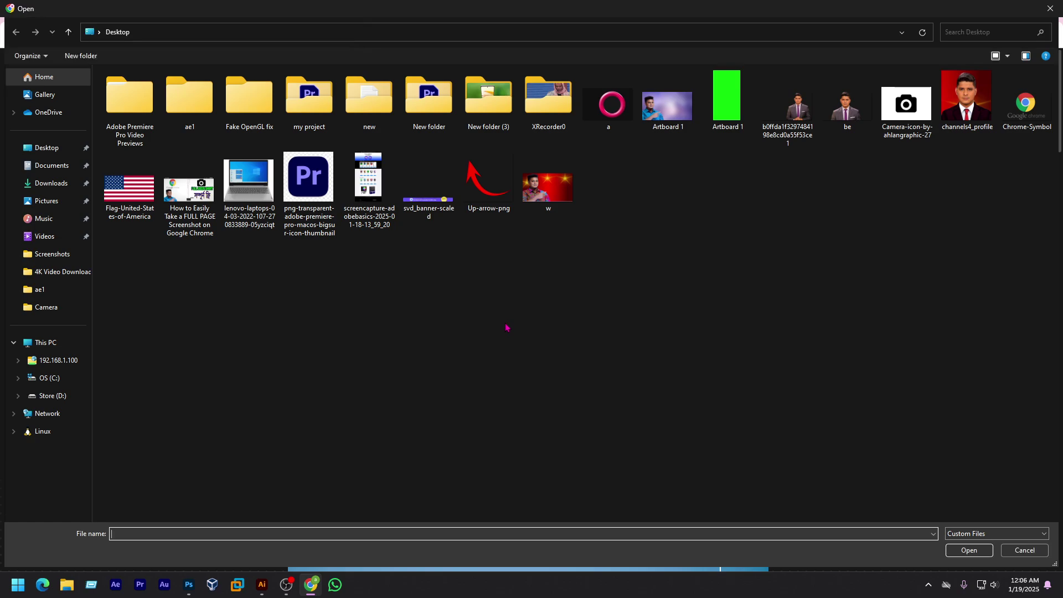
{"action": "double_click", "coordinate": [189, 194]}
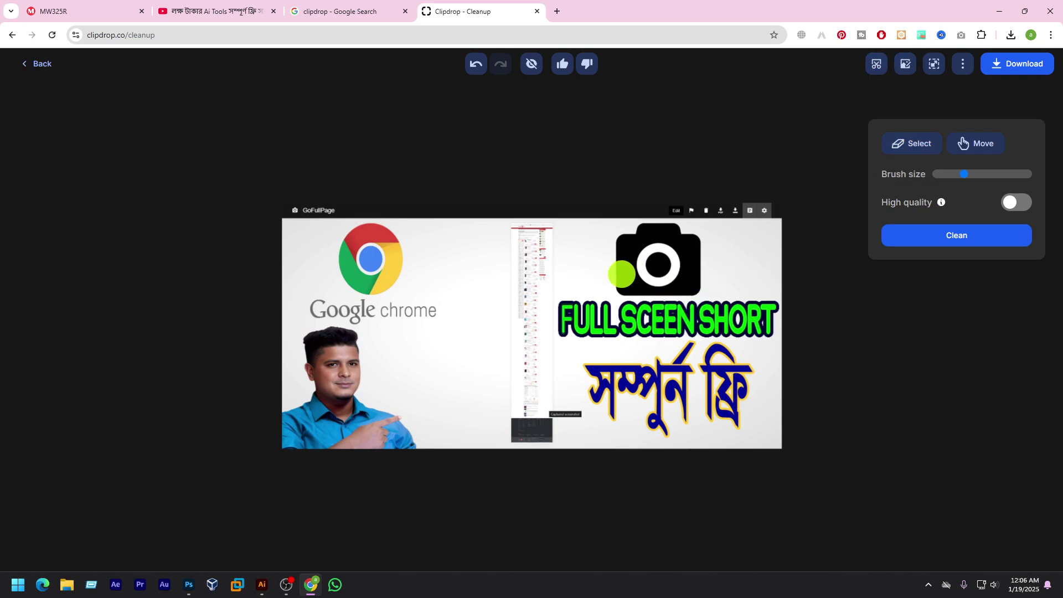
Erase the "FULL SCEEN SHORT" headline, the tall page capture in the middle and the Bengali text from the image
{"action": "mouse_move", "coordinate": [563, 310]}
{"action": "left_mouse_down"}
{"action": "mouse_move", "coordinate": [771, 311]}
{"action": "mouse_move", "coordinate": [771, 327]}
{"action": "mouse_move", "coordinate": [739, 335]}
{"action": "mouse_move", "coordinate": [557, 323]}
{"action": "mouse_move", "coordinate": [744, 323]}
{"action": "left_mouse_up"}
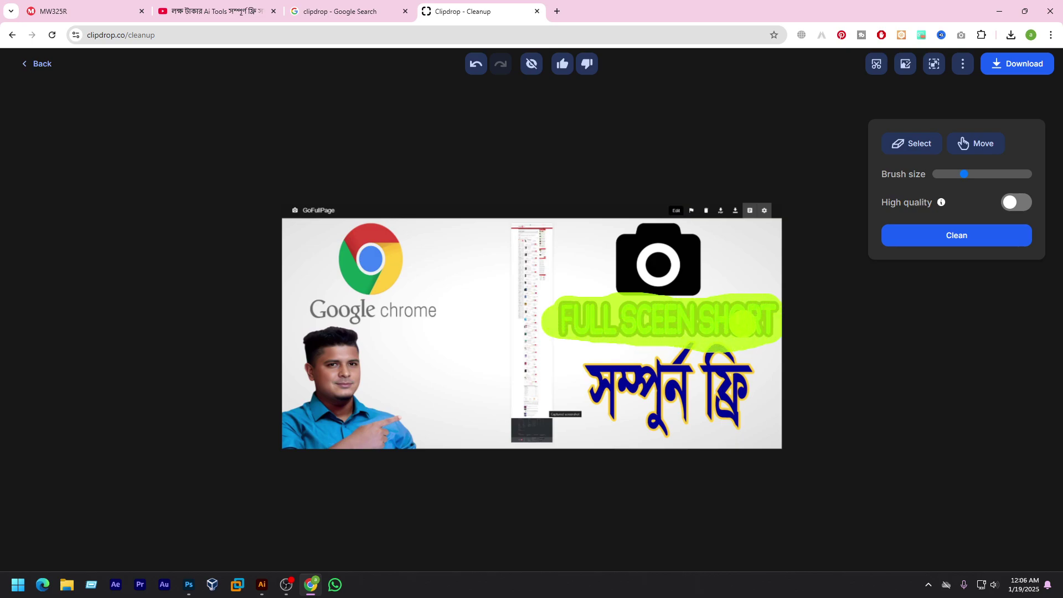
{"action": "left_click", "coordinate": [956, 237]}
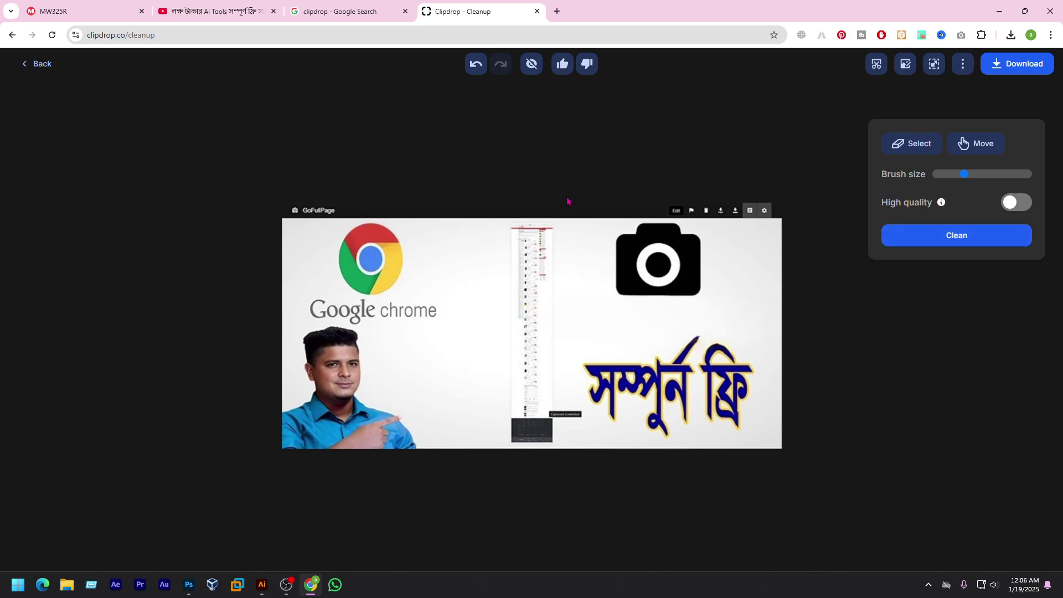
{"action": "mouse_move", "coordinate": [514, 232]}
{"action": "left_mouse_down"}
{"action": "mouse_move", "coordinate": [553, 232]}
{"action": "mouse_move", "coordinate": [539, 241]}
{"action": "mouse_move", "coordinate": [530, 323]}
{"action": "mouse_move", "coordinate": [542, 434]}
{"action": "mouse_move", "coordinate": [576, 416]}
{"action": "mouse_move", "coordinate": [522, 435]}
{"action": "mouse_move", "coordinate": [517, 253]}
{"action": "mouse_move", "coordinate": [544, 262]}
{"action": "mouse_move", "coordinate": [550, 397]}
{"action": "left_mouse_up"}
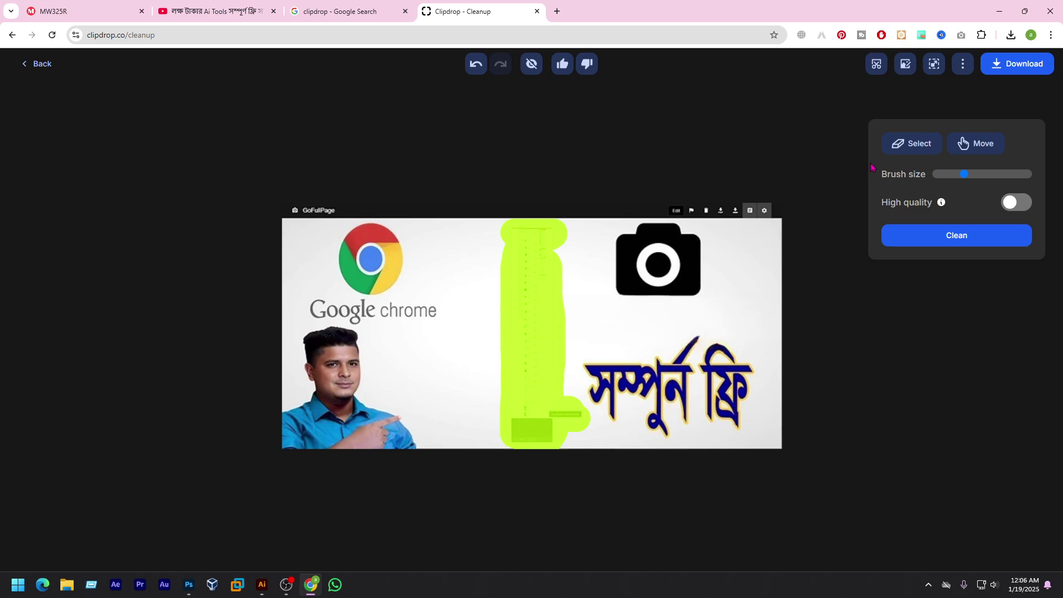
{"action": "left_click", "coordinate": [970, 233]}
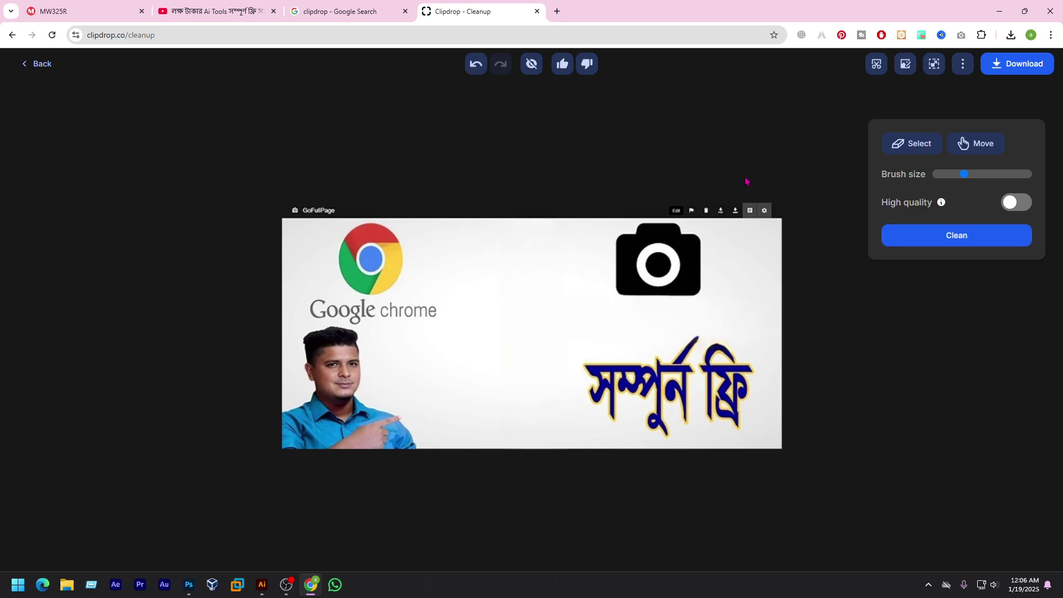
{"action": "mouse_move", "coordinate": [579, 368]}
{"action": "left_mouse_down"}
{"action": "mouse_move", "coordinate": [617, 371]}
{"action": "mouse_move", "coordinate": [698, 341]}
{"action": "mouse_move", "coordinate": [745, 366]}
{"action": "mouse_move", "coordinate": [743, 414]}
{"action": "mouse_move", "coordinate": [650, 423]}
{"action": "mouse_move", "coordinate": [598, 423]}
{"action": "mouse_move", "coordinate": [590, 391]}
{"action": "mouse_move", "coordinate": [762, 365]}
{"action": "mouse_move", "coordinate": [679, 346]}
{"action": "mouse_move", "coordinate": [718, 352]}
{"action": "mouse_move", "coordinate": [704, 389]}
{"action": "mouse_move", "coordinate": [676, 401]}
{"action": "mouse_move", "coordinate": [579, 394]}
{"action": "mouse_move", "coordinate": [668, 422]}
{"action": "left_mouse_up"}
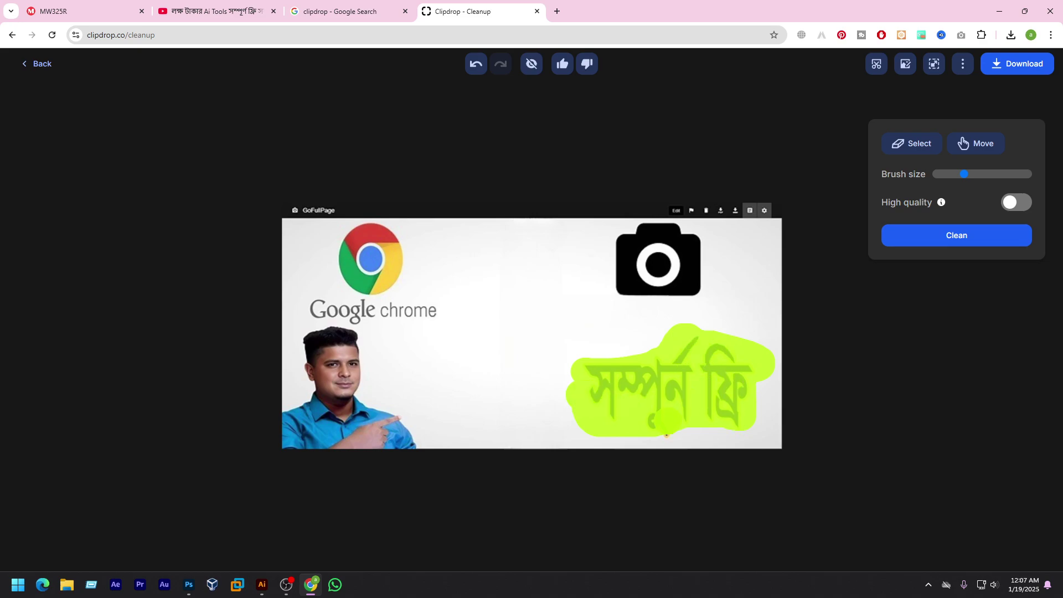
{"action": "left_click", "coordinate": [970, 237]}
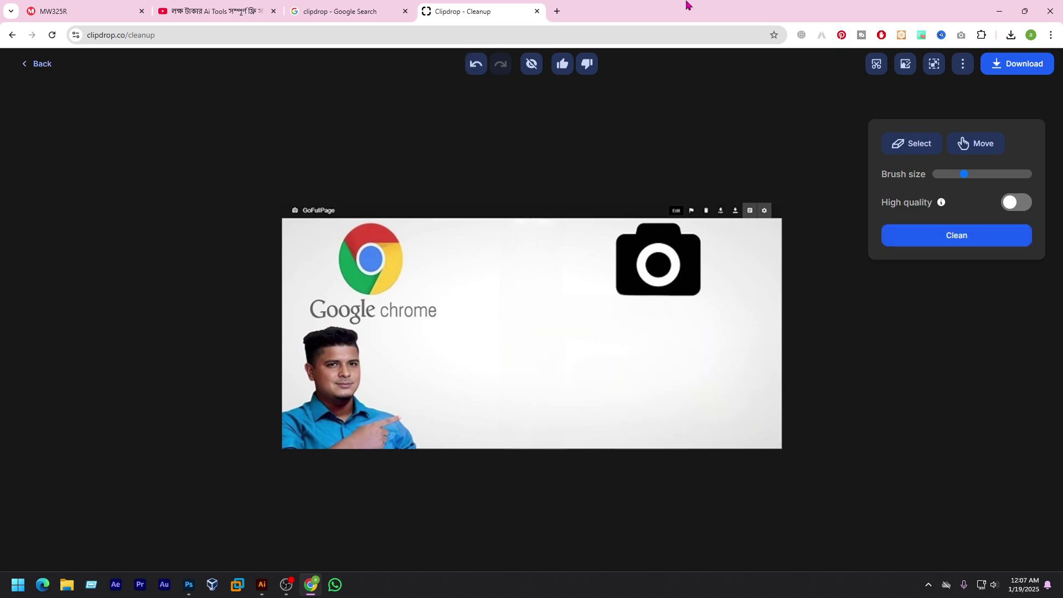
{"action": "left_click", "coordinate": [36, 64]}
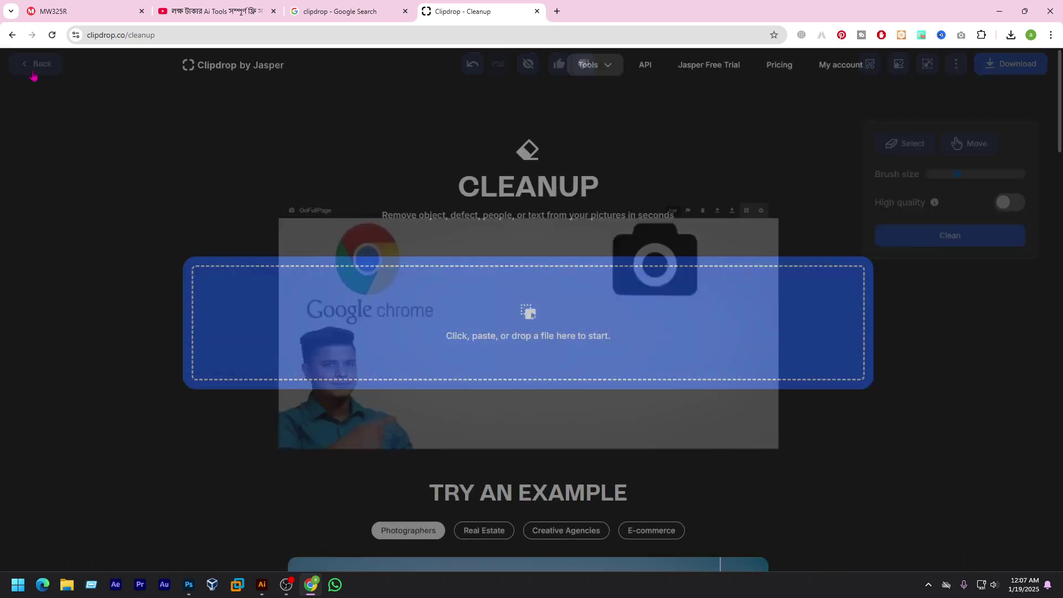
{"action": "left_click", "coordinate": [545, 337]}
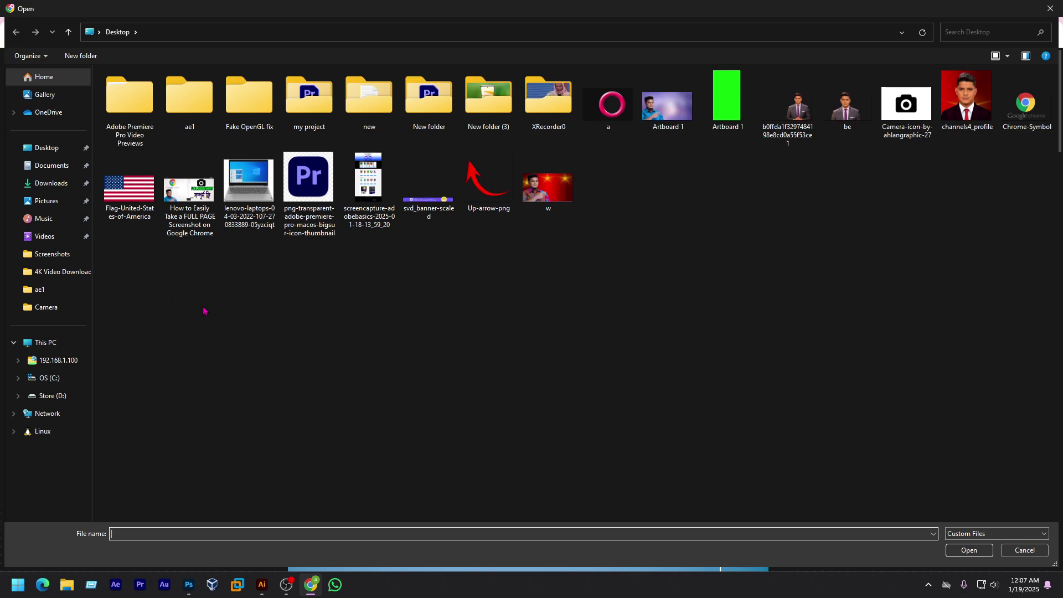
{"action": "left_click", "coordinate": [47, 201]}
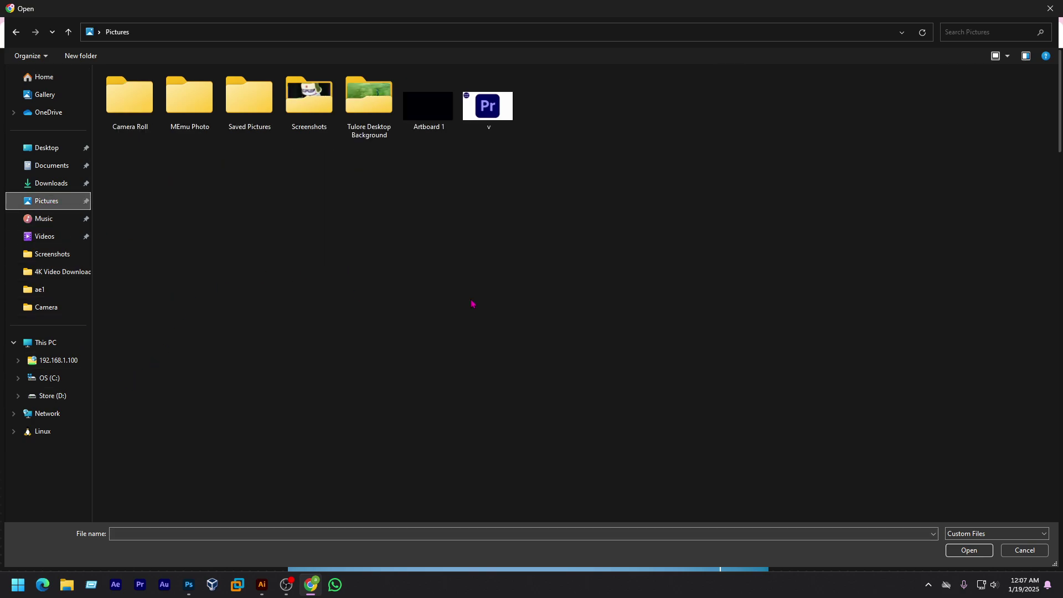
{"action": "double_click", "coordinate": [308, 105]}
{"action": "scroll", "coordinate": [762, 422], "scroll_direction": "down", "scroll_amount": 10}
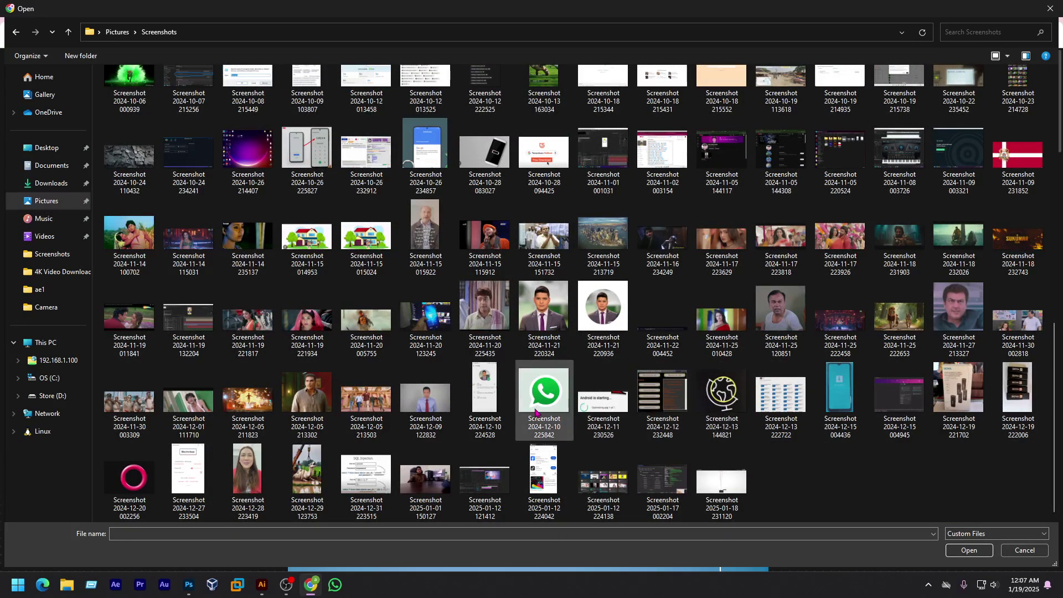
{"action": "double_click", "coordinate": [255, 331]}
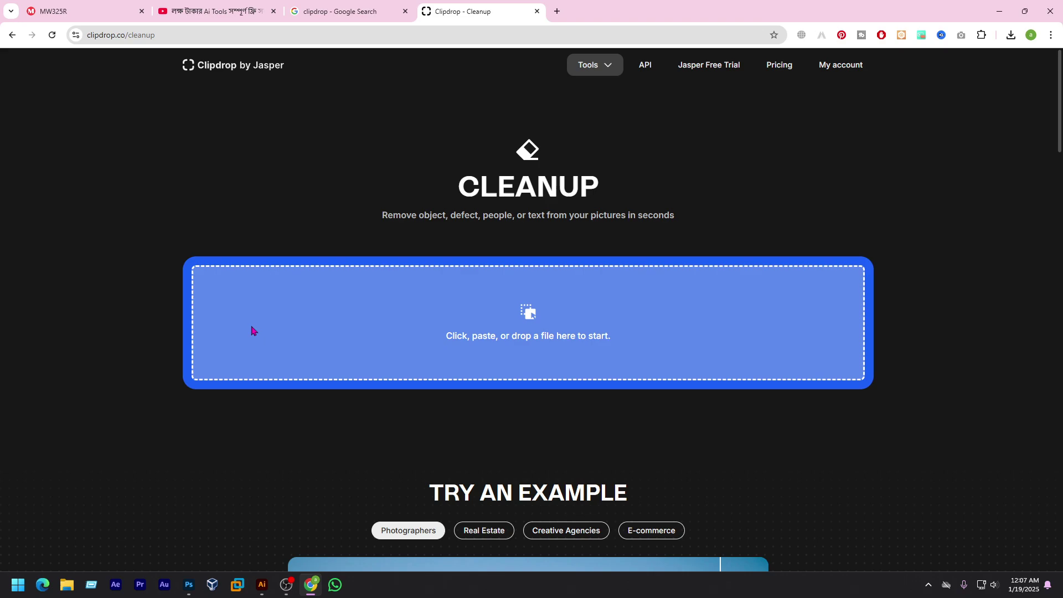
Brush over the logo in the upper-left corner of the photo and clean it away
{"action": "scroll", "coordinate": [463, 333], "scroll_direction": "up", "scroll_amount": 3}
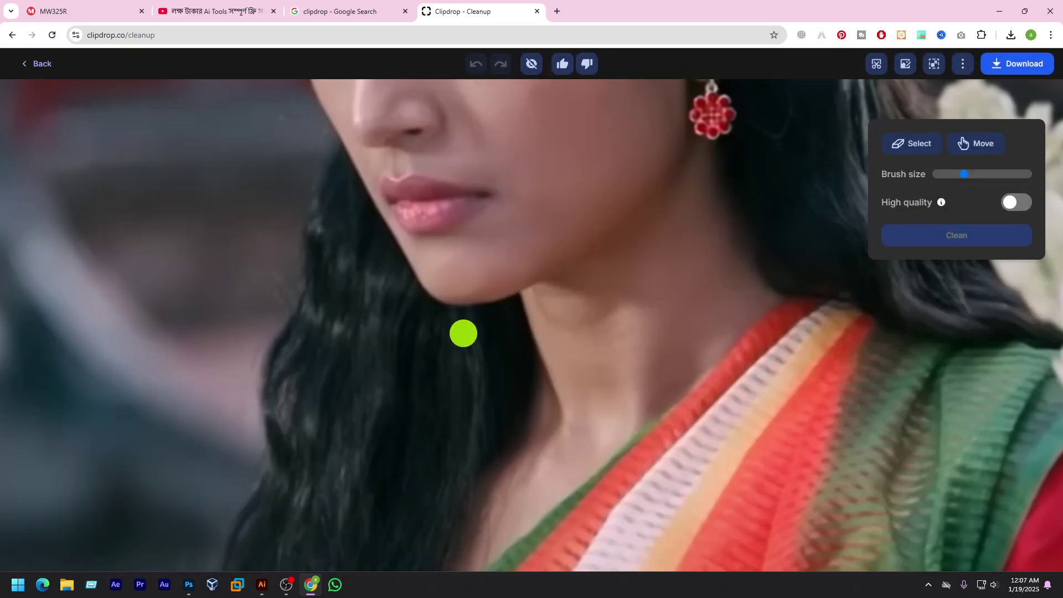
{"action": "scroll", "coordinate": [295, 238], "scroll_direction": "down", "scroll_amount": 4}
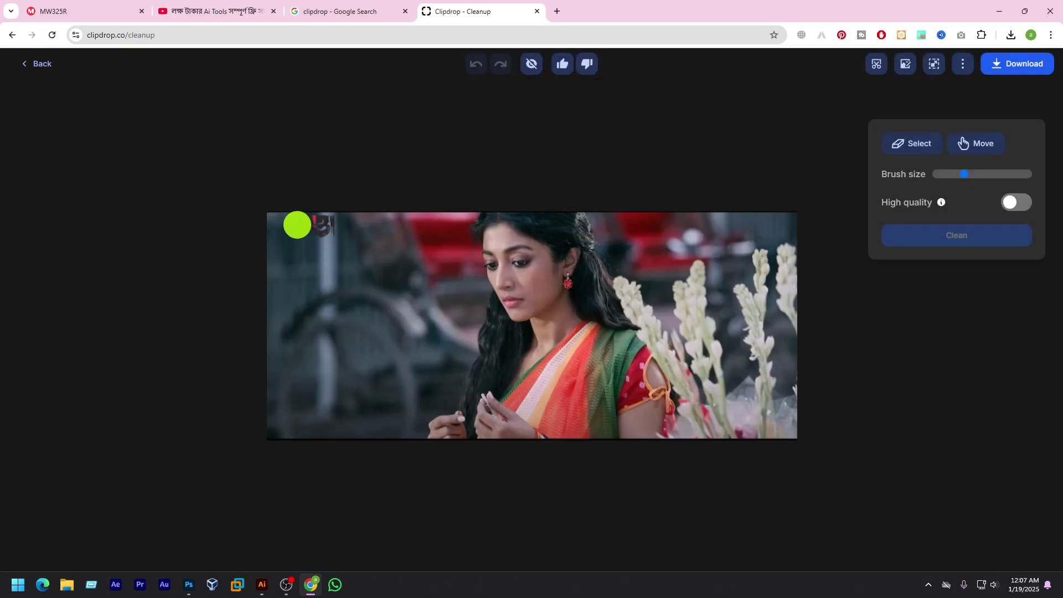
{"action": "left_click_drag", "start_coordinate": [297, 225], "coordinate": [339, 227]}
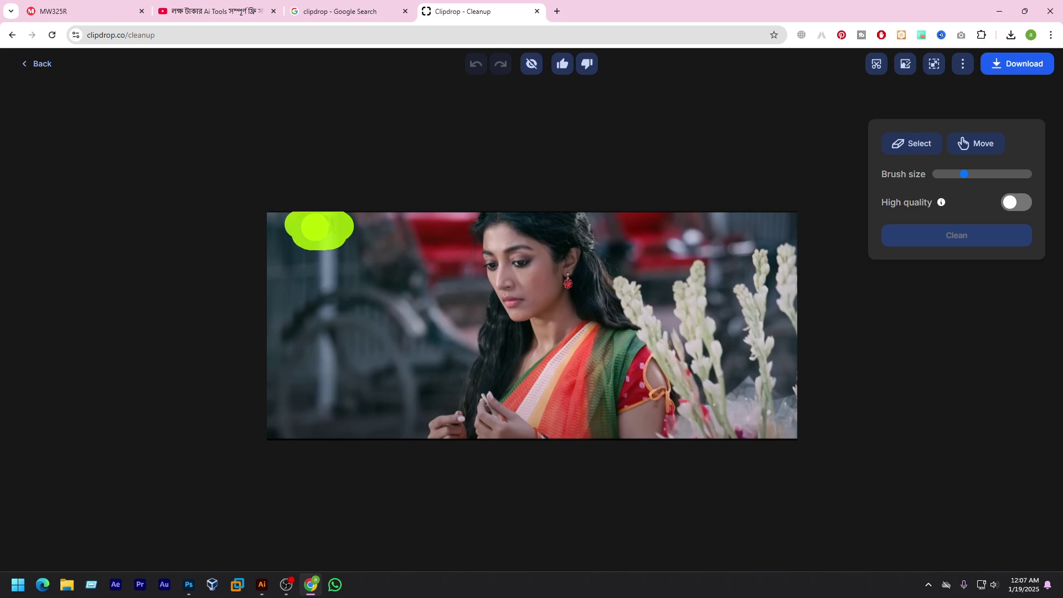
{"action": "left_click", "coordinate": [958, 237]}
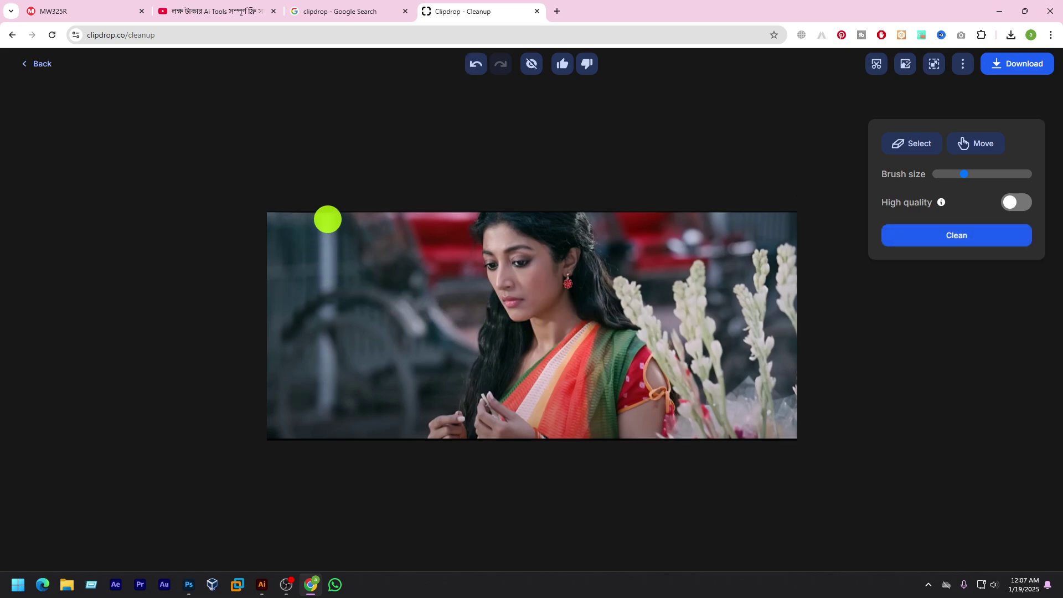
Erase the white flowers beside the woman, including the stalk overlapping her shoulder and sleeve
{"action": "mouse_move", "coordinate": [782, 256]}
{"action": "left_mouse_down"}
{"action": "mouse_move", "coordinate": [790, 318]}
{"action": "mouse_move", "coordinate": [789, 262]}
{"action": "mouse_move", "coordinate": [769, 274]}
{"action": "mouse_move", "coordinate": [763, 254]}
{"action": "mouse_move", "coordinate": [759, 368]}
{"action": "mouse_move", "coordinate": [771, 405]}
{"action": "mouse_move", "coordinate": [761, 430]}
{"action": "mouse_move", "coordinate": [758, 322]}
{"action": "mouse_move", "coordinate": [736, 288]}
{"action": "mouse_move", "coordinate": [761, 280]}
{"action": "mouse_move", "coordinate": [784, 307]}
{"action": "mouse_move", "coordinate": [790, 389]}
{"action": "mouse_move", "coordinate": [783, 421]}
{"action": "mouse_move", "coordinate": [768, 431]}
{"action": "mouse_move", "coordinate": [786, 433]}
{"action": "mouse_move", "coordinate": [784, 416]}
{"action": "mouse_move", "coordinate": [735, 413]}
{"action": "mouse_move", "coordinate": [741, 385]}
{"action": "mouse_move", "coordinate": [691, 267]}
{"action": "mouse_move", "coordinate": [685, 310]}
{"action": "mouse_move", "coordinate": [735, 432]}
{"action": "mouse_move", "coordinate": [707, 434]}
{"action": "mouse_move", "coordinate": [691, 341]}
{"action": "mouse_move", "coordinate": [709, 360]}
{"action": "mouse_move", "coordinate": [731, 356]}
{"action": "mouse_move", "coordinate": [723, 378]}
{"action": "mouse_move", "coordinate": [749, 349]}
{"action": "mouse_move", "coordinate": [739, 327]}
{"action": "left_mouse_up"}
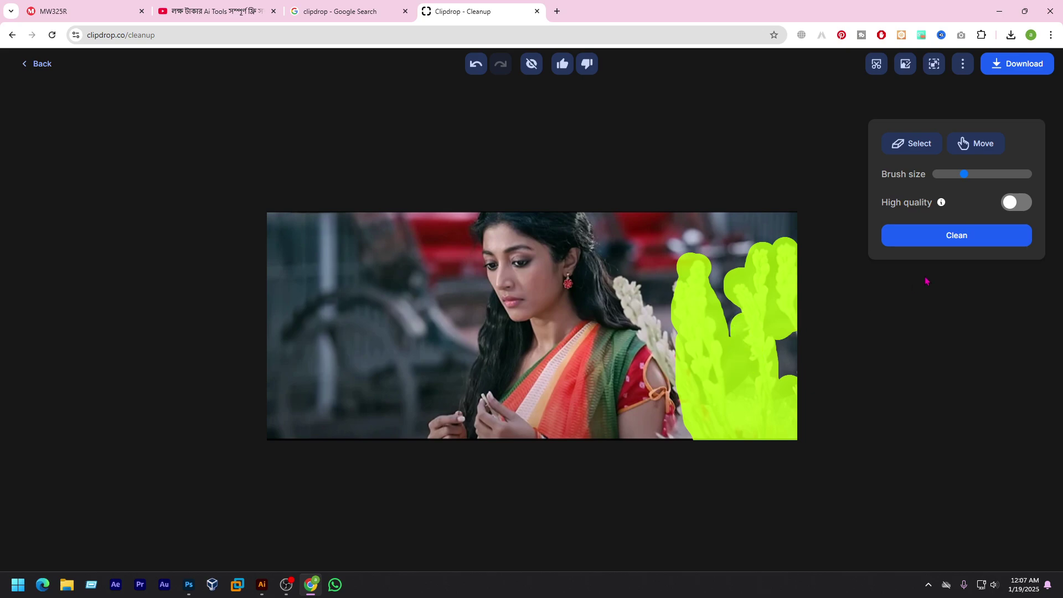
{"action": "left_click", "coordinate": [944, 234]}
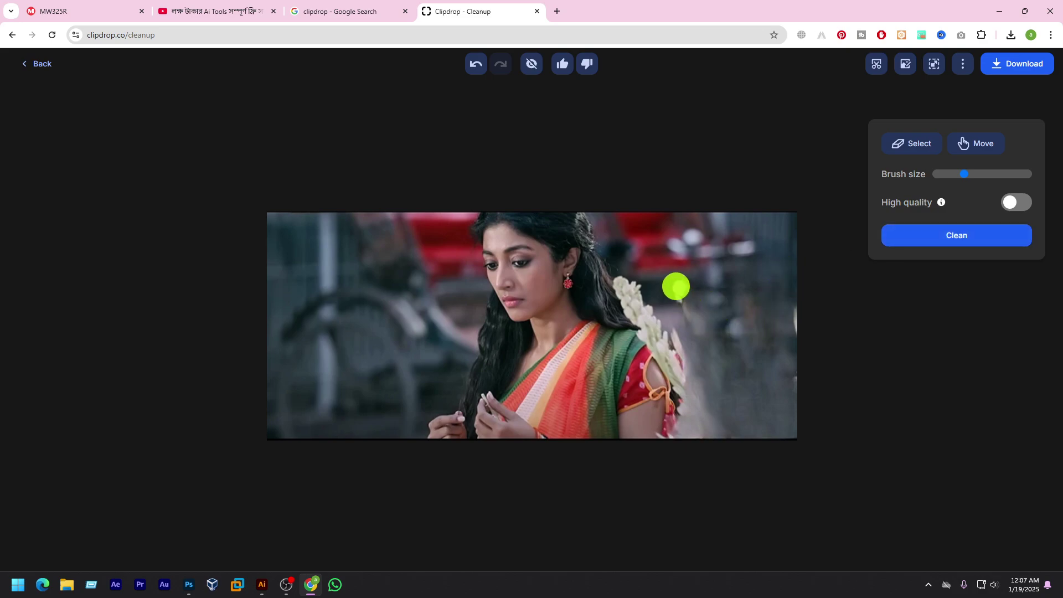
{"action": "left_click_drag", "start_coordinate": [676, 285], "coordinate": [716, 346]}
{"action": "left_click", "coordinate": [969, 237]}
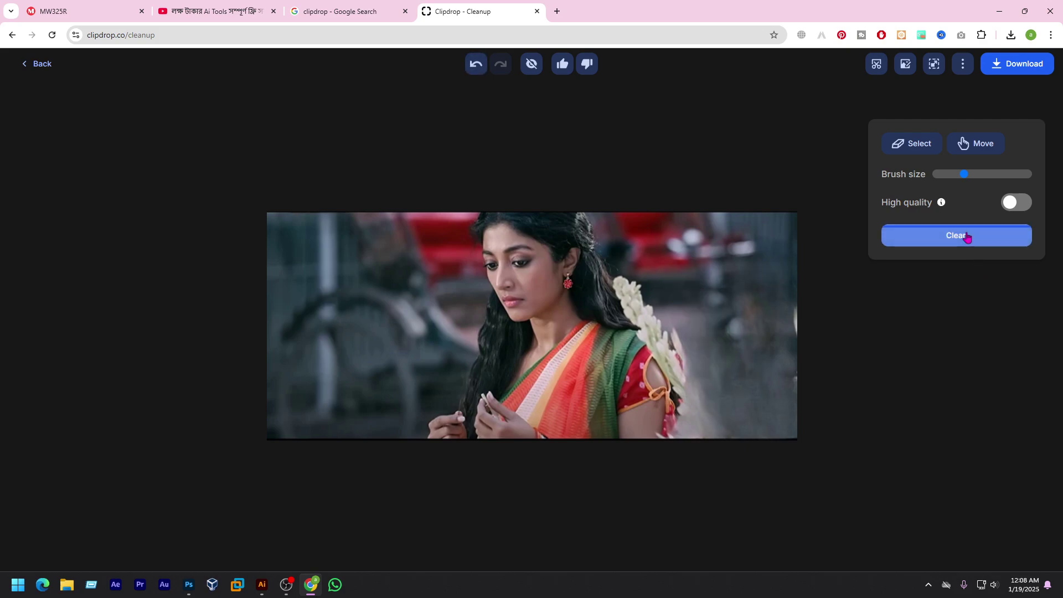
{"action": "mouse_move", "coordinate": [620, 282]}
{"action": "left_mouse_down"}
{"action": "mouse_move", "coordinate": [678, 377]}
{"action": "mouse_move", "coordinate": [676, 338]}
{"action": "mouse_move", "coordinate": [622, 277]}
{"action": "left_mouse_up"}
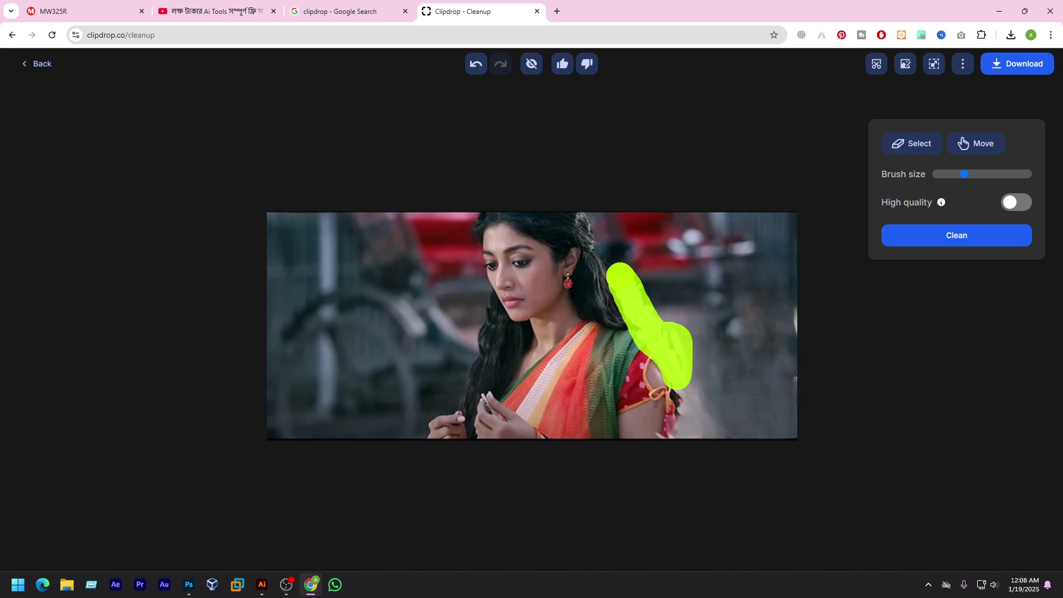
{"action": "left_click", "coordinate": [951, 237]}
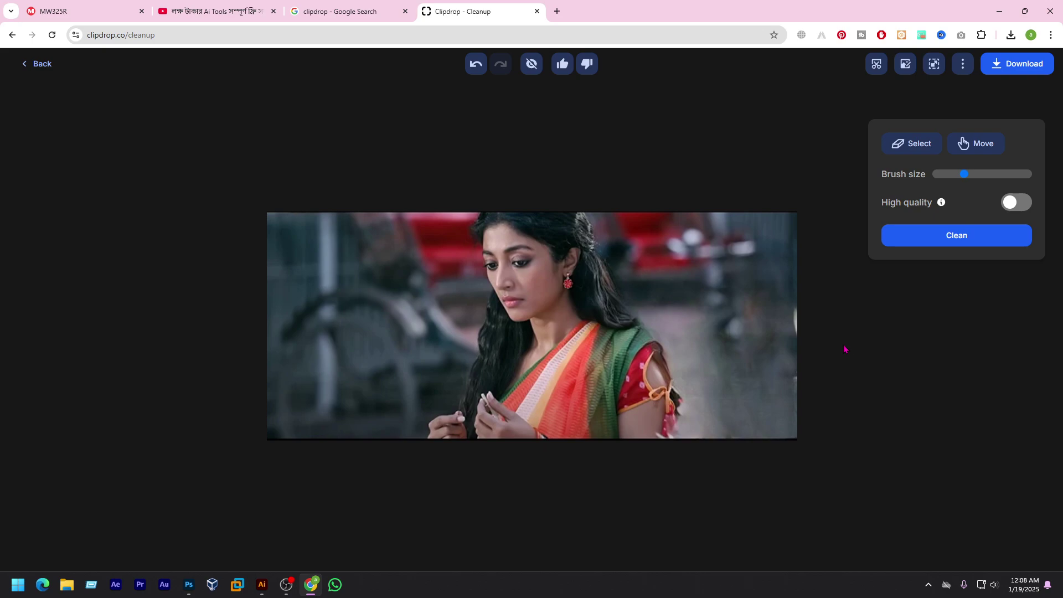
Switch to the Image upscaler and add the desktop image "How to Easily Take a FULL PAGE Screenshot on Google Chrome"
{"action": "left_click", "coordinate": [29, 65]}
{"action": "left_click", "coordinate": [611, 66]}
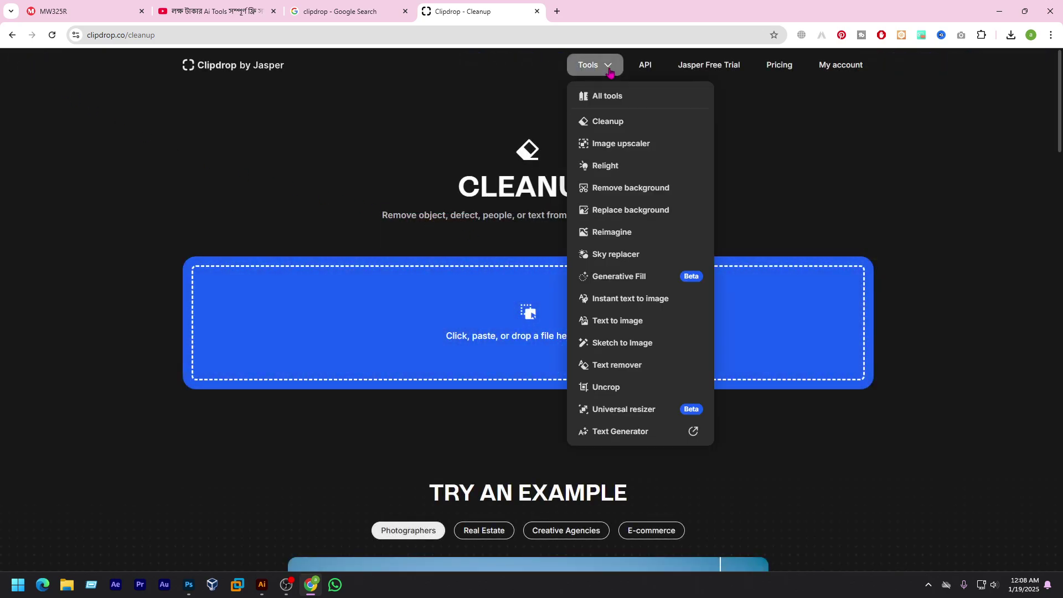
{"action": "left_click", "coordinate": [611, 143]}
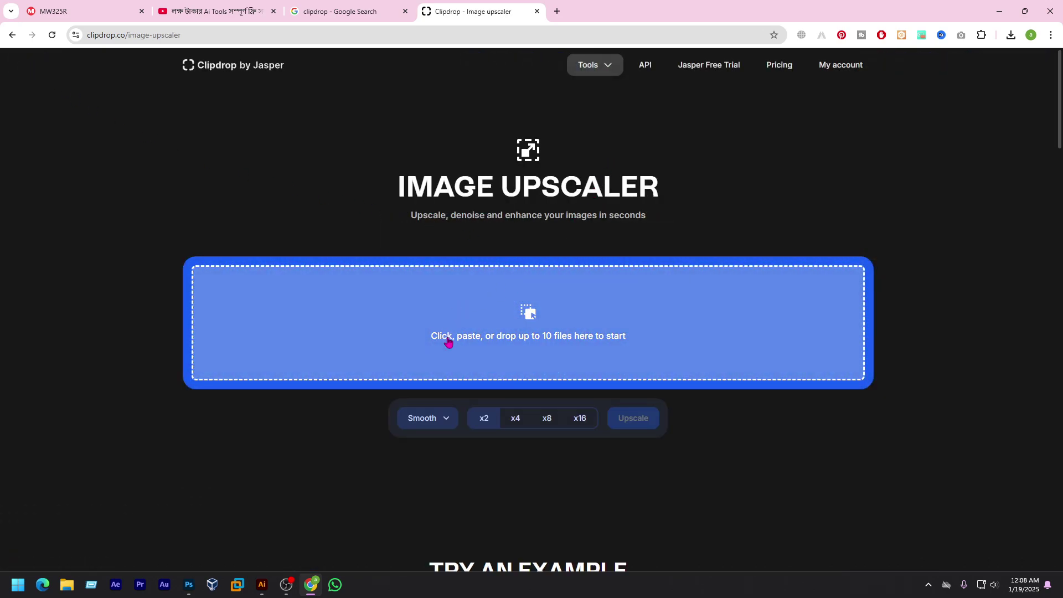
{"action": "left_click", "coordinate": [539, 336]}
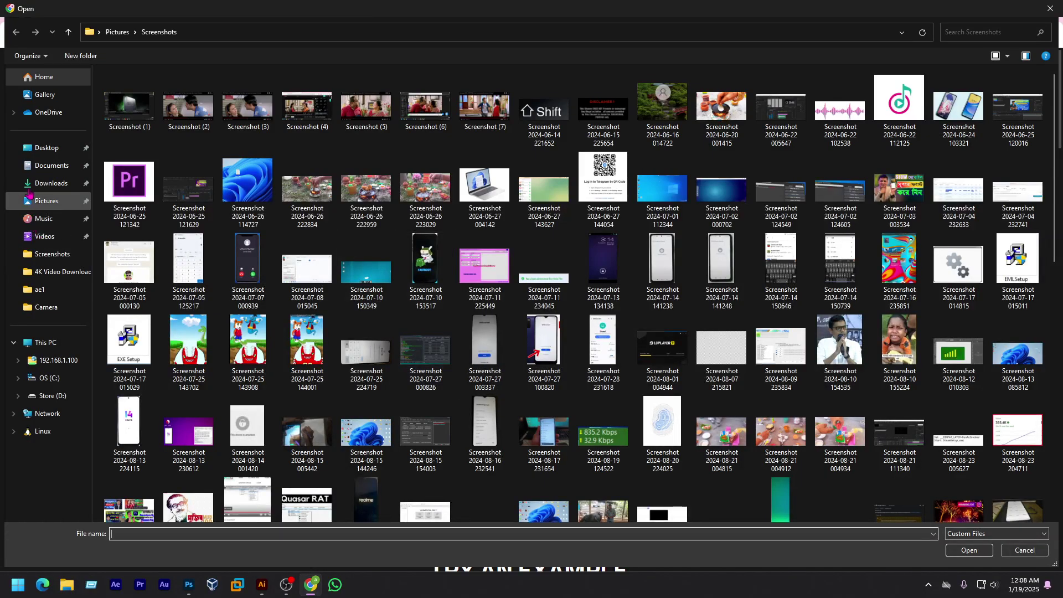
{"action": "left_click", "coordinate": [46, 148]}
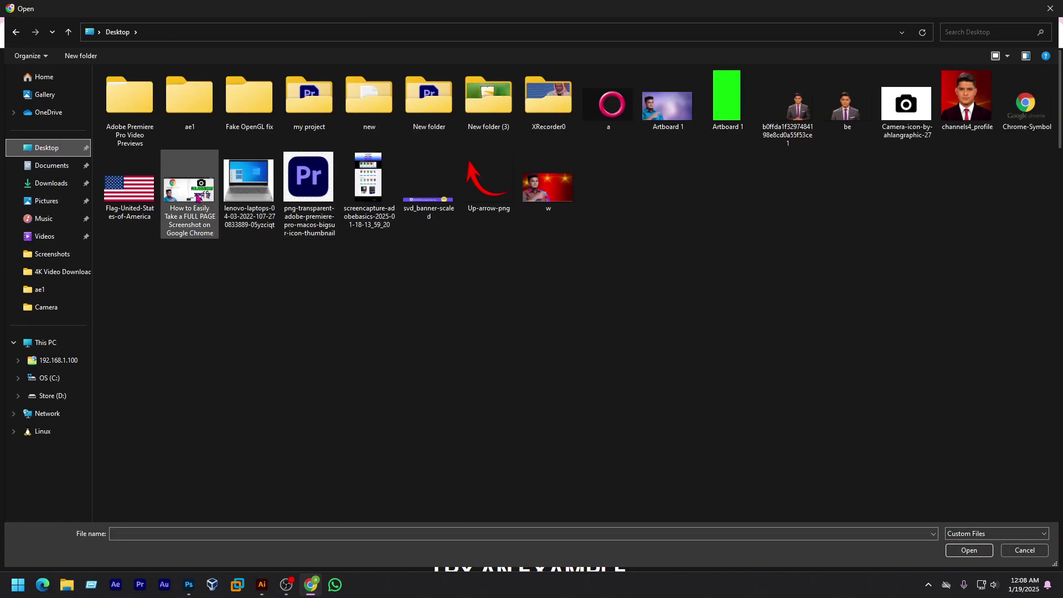
{"action": "left_click", "coordinate": [197, 195]}
{"action": "left_click", "coordinate": [966, 550]}
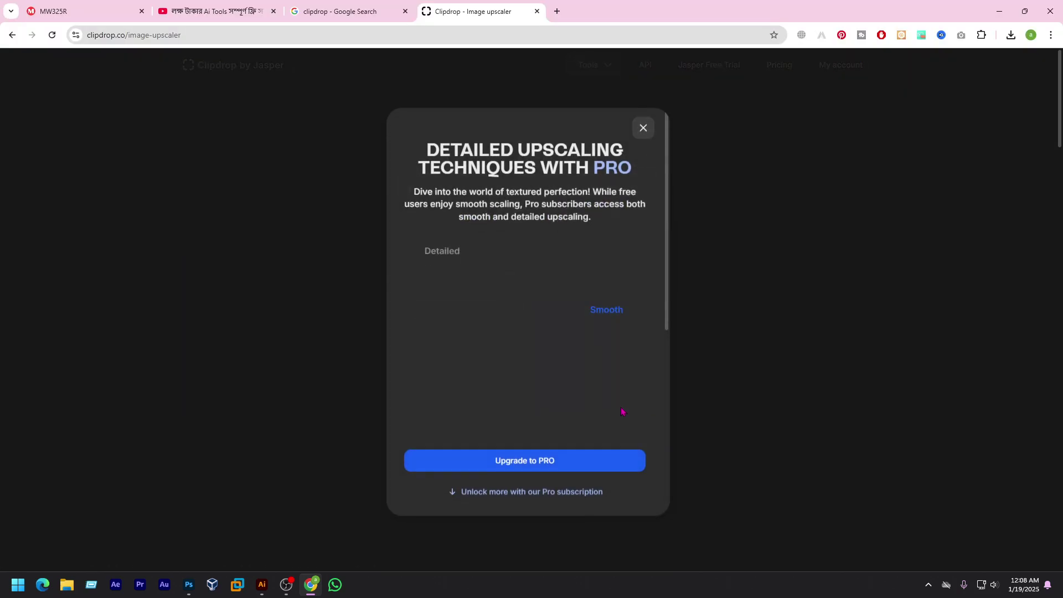
View the plan selection for the Pro upgrade and close it without subscribing
{"action": "left_click", "coordinate": [536, 460]}
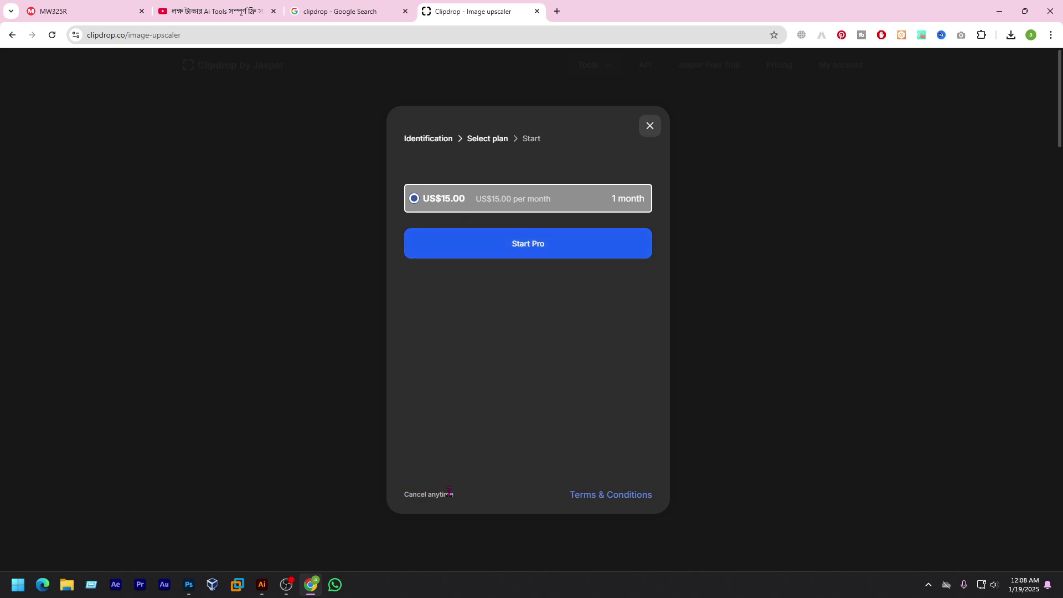
{"action": "left_click", "coordinate": [654, 131]}
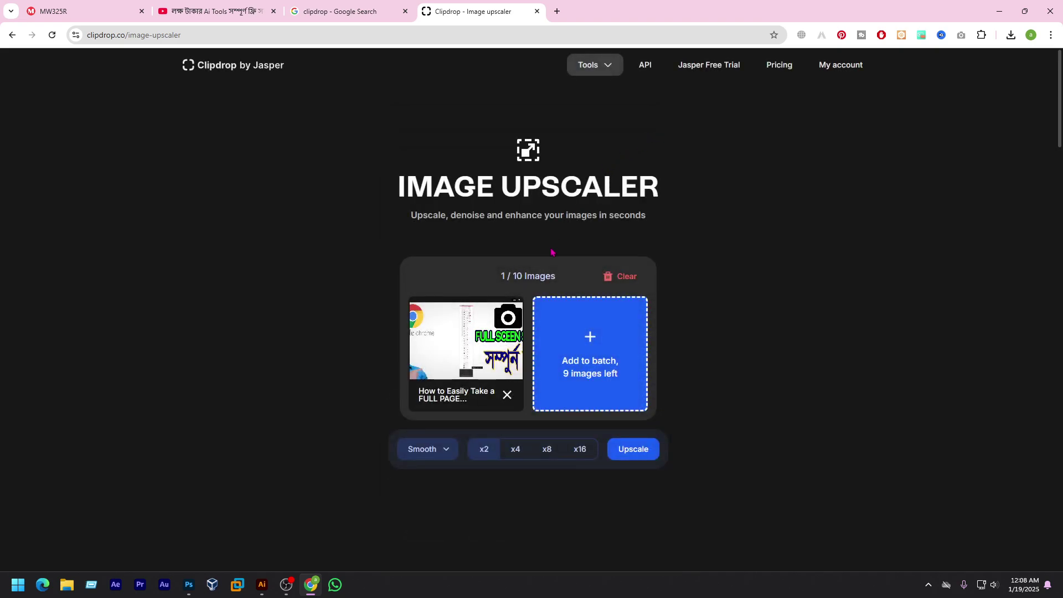
Switch to Remove background and add the desktop image "How to Easily Take a FULL PAGE Screenshot on Google Chrome"
{"action": "left_click", "coordinate": [607, 65]}
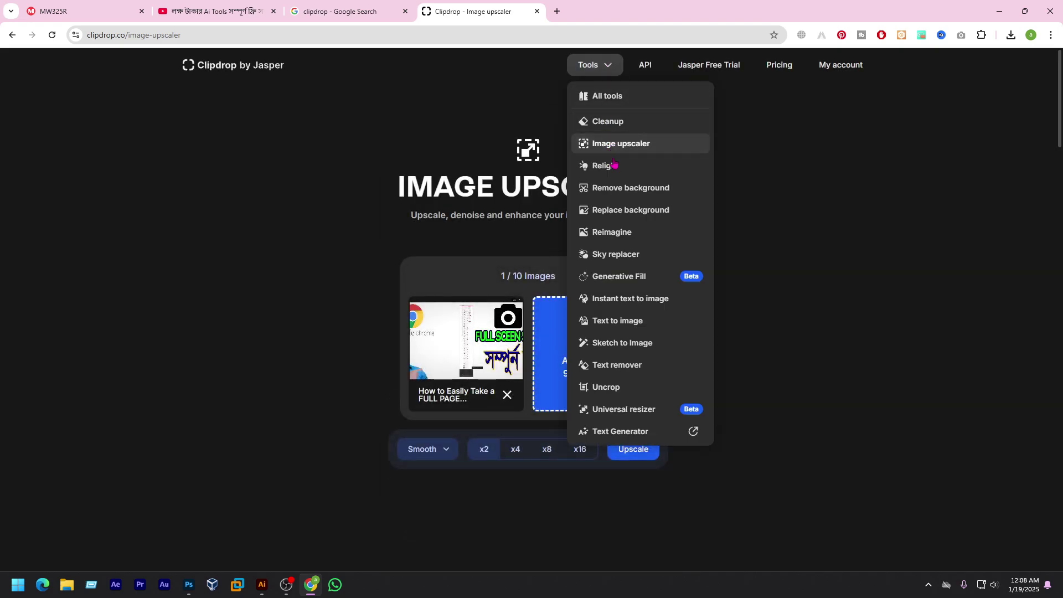
{"action": "left_click", "coordinate": [631, 189]}
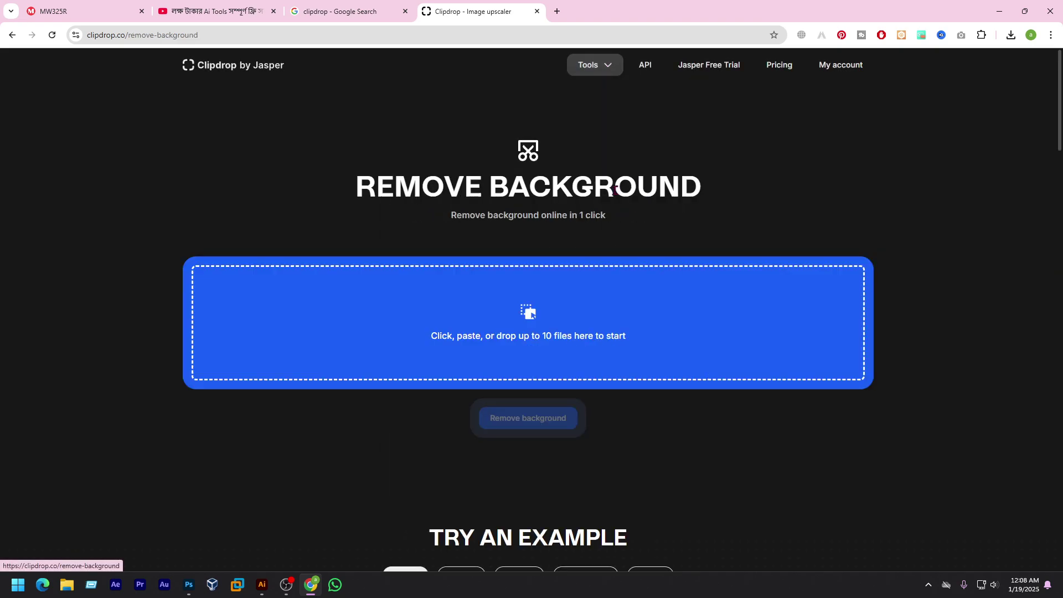
{"action": "left_click", "coordinate": [487, 322]}
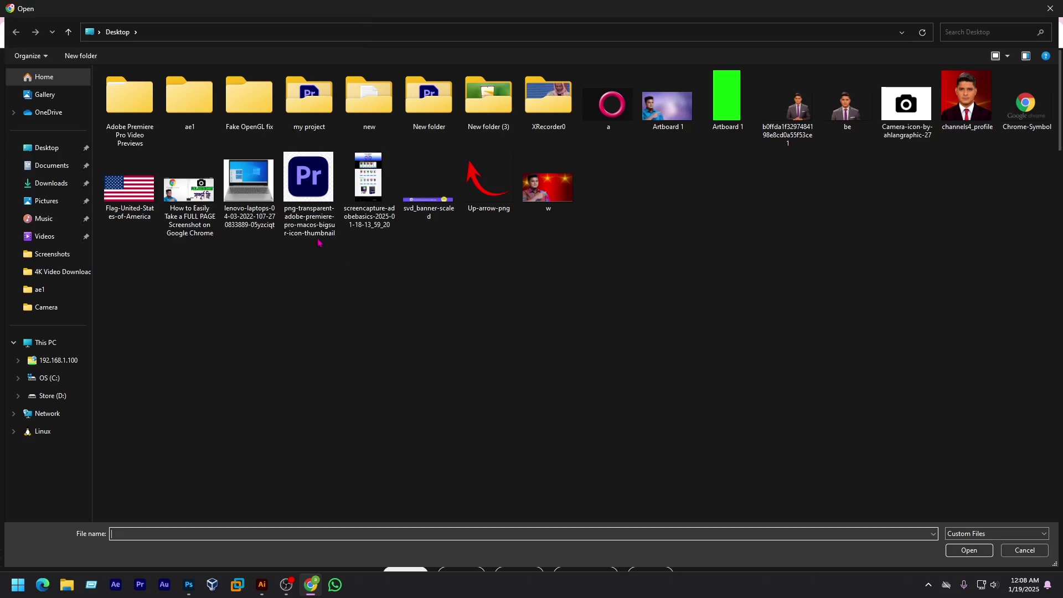
{"action": "double_click", "coordinate": [198, 201]}
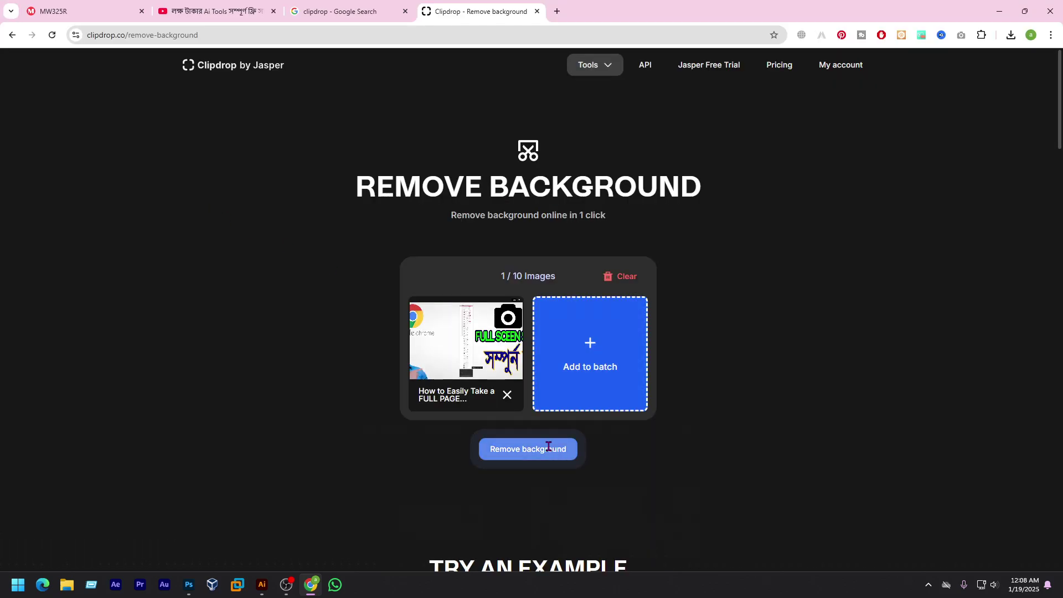
Try to remove the image's background, dismiss the Pro upgrade offer and clear the image from the batch
{"action": "left_click", "coordinate": [546, 449]}
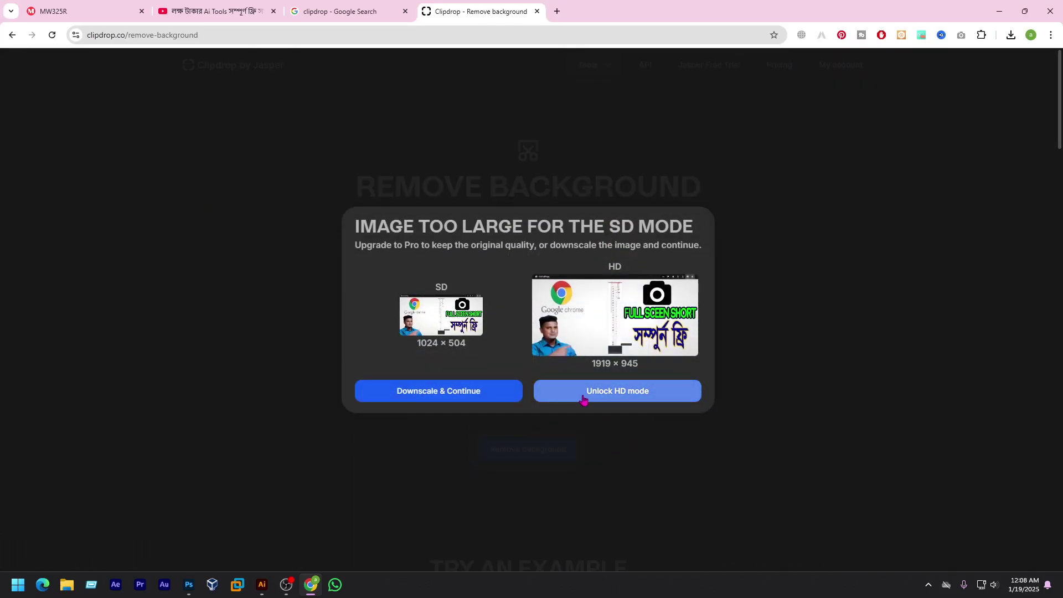
{"action": "left_click", "coordinate": [662, 420]}
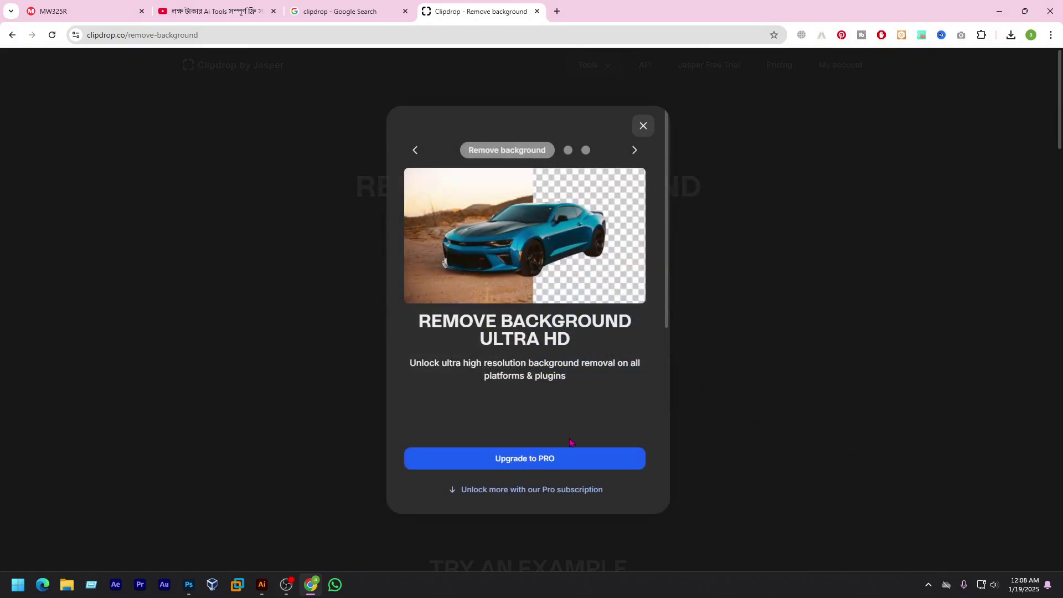
{"action": "left_click", "coordinate": [643, 126]}
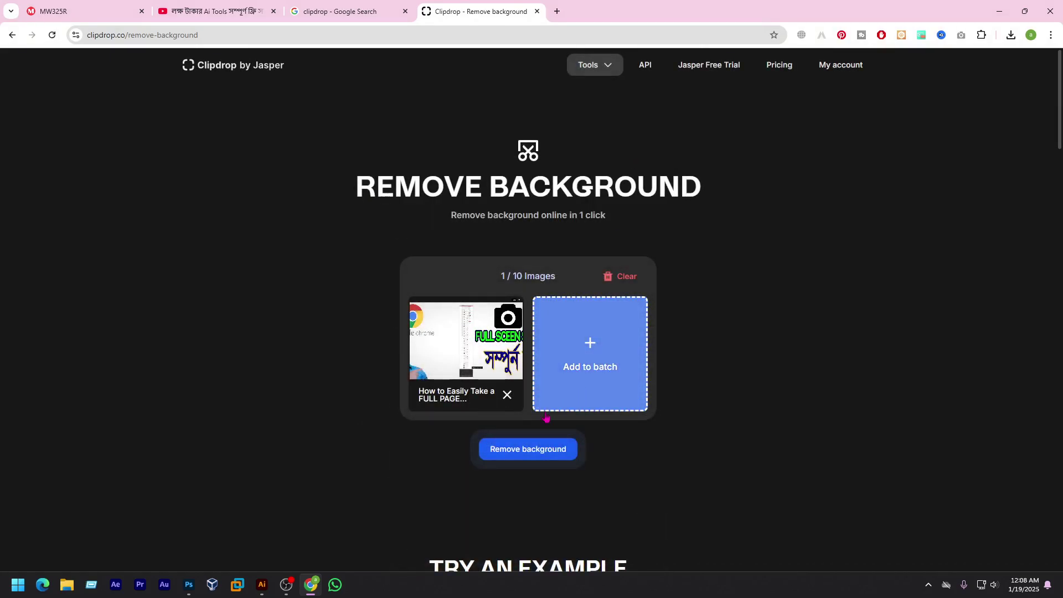
{"action": "left_click", "coordinate": [609, 276]}
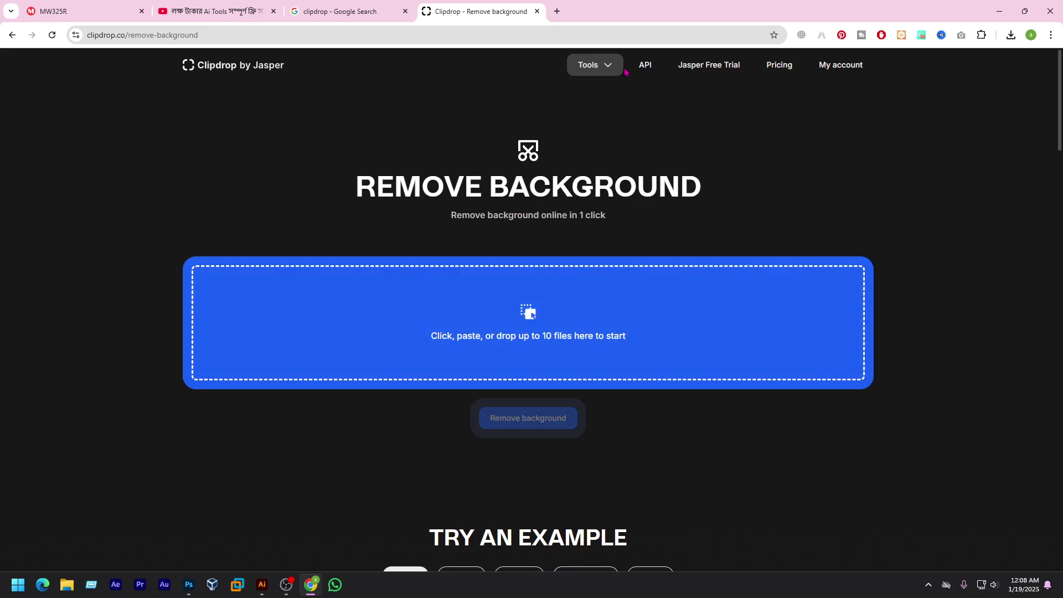
Switch to Generative Fill and load the desktop image "How to Easily Take a FULL PAGE Screenshot on Google Chrome"
{"action": "left_click", "coordinate": [607, 65]}
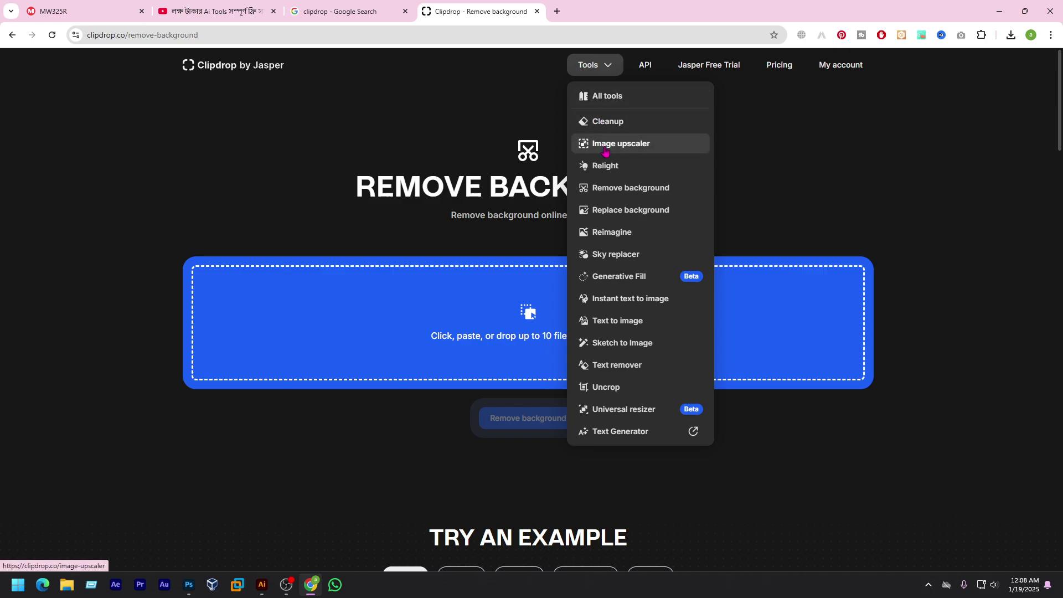
{"action": "left_click", "coordinate": [630, 278]}
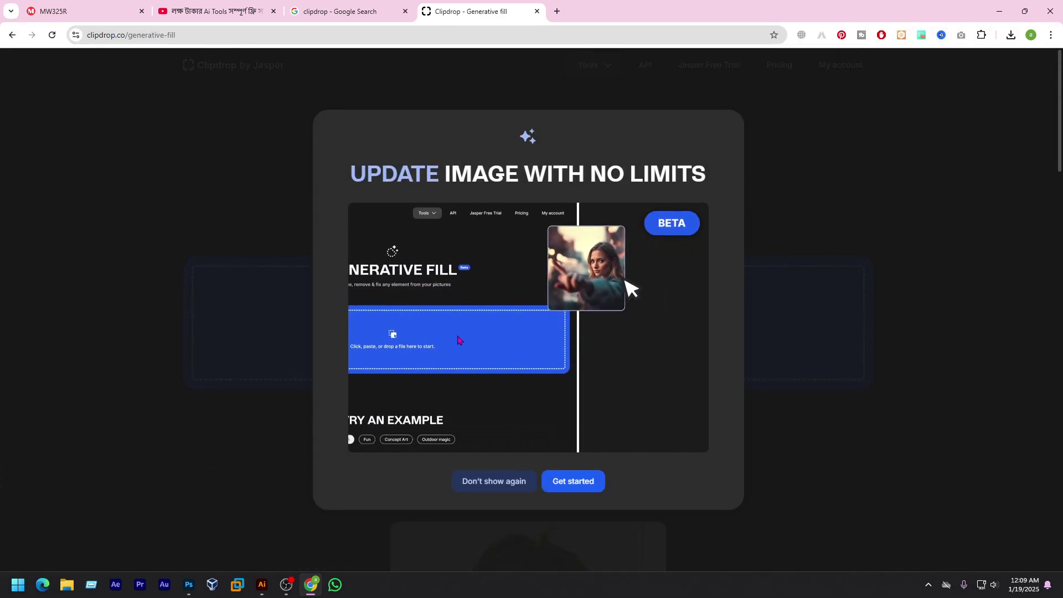
{"action": "left_click", "coordinate": [459, 339]}
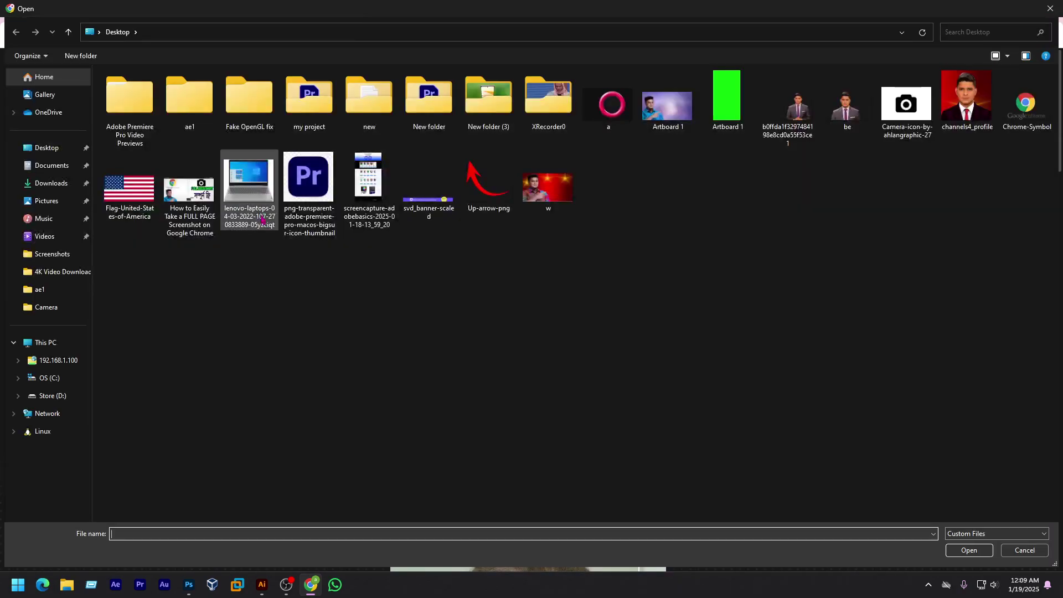
{"action": "double_click", "coordinate": [191, 183]}
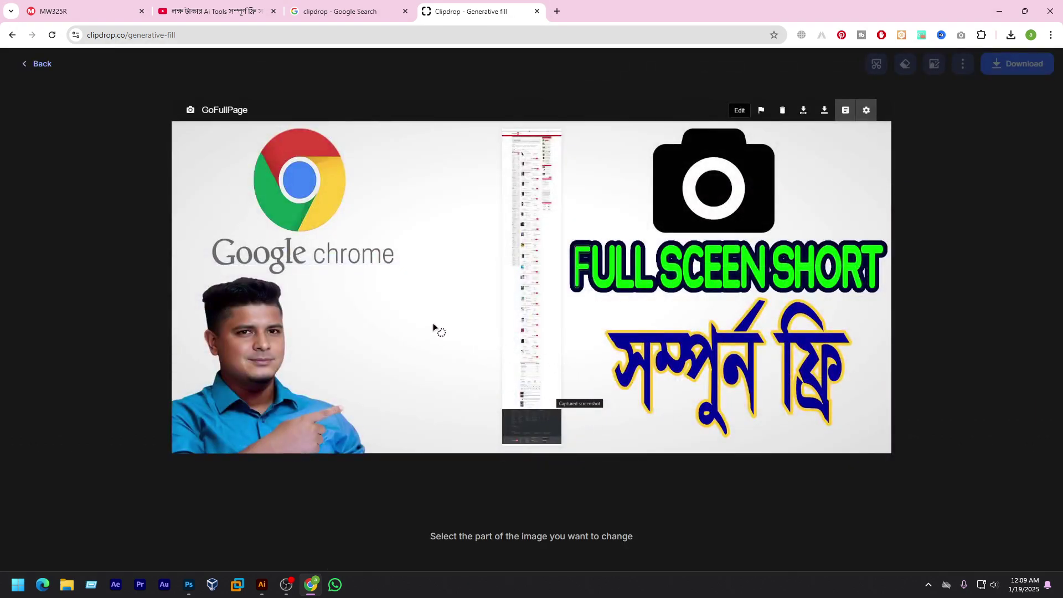
Outline the empty area between the man and the tall page screenshot and generate a fill for the prompt "care"
{"action": "mouse_move", "coordinate": [358, 291]}
{"action": "left_mouse_down"}
{"action": "mouse_move", "coordinate": [450, 382]}
{"action": "mouse_move", "coordinate": [316, 312]}
{"action": "left_mouse_up"}
{"action": "left_click_drag", "start_coordinate": [412, 303], "coordinate": [423, 300]}
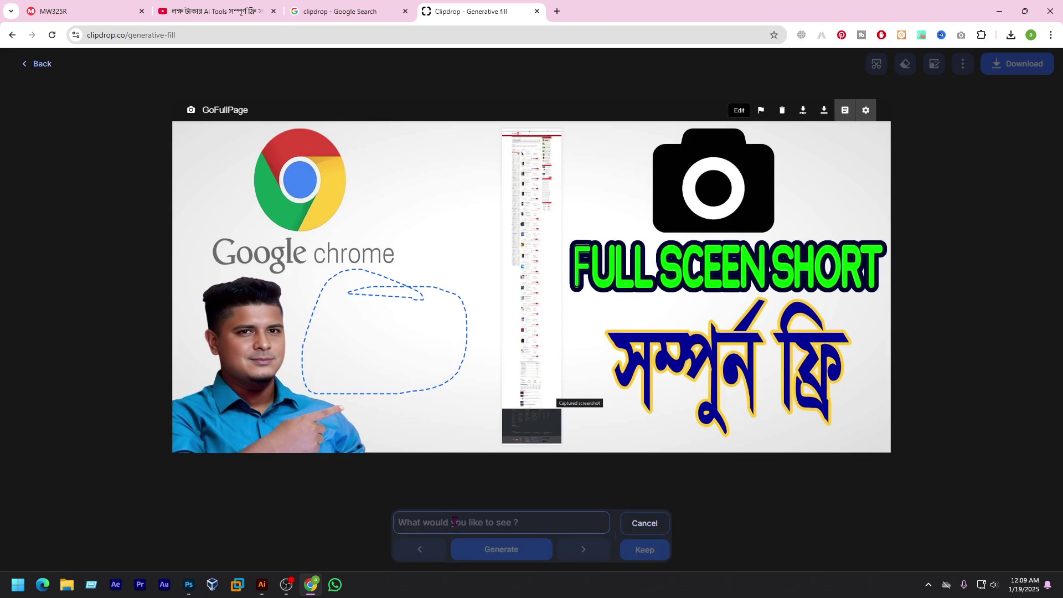
{"action": "type", "text": "care"}
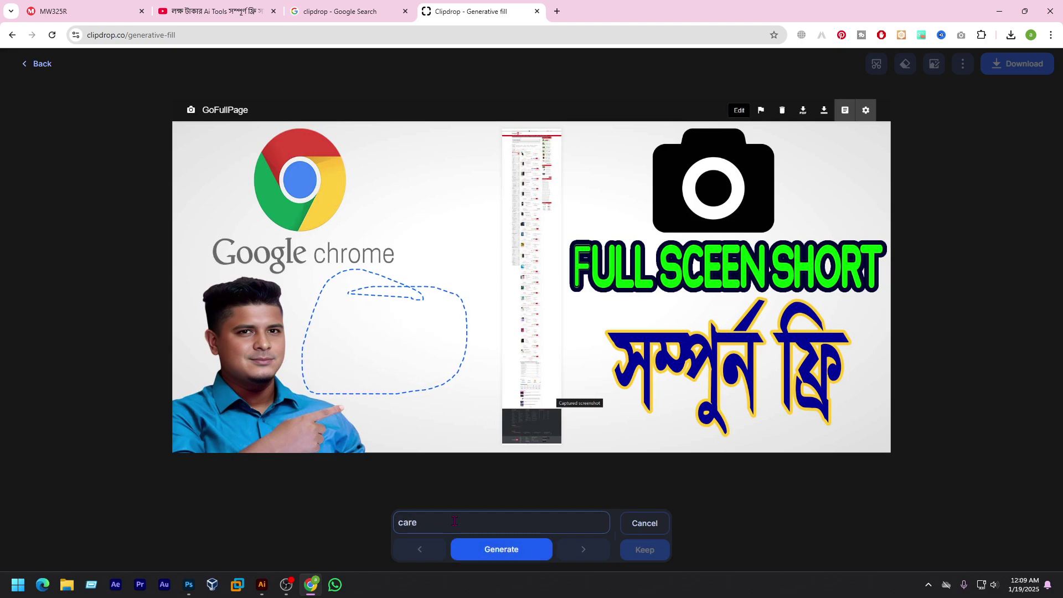
{"action": "left_click", "coordinate": [515, 552]}
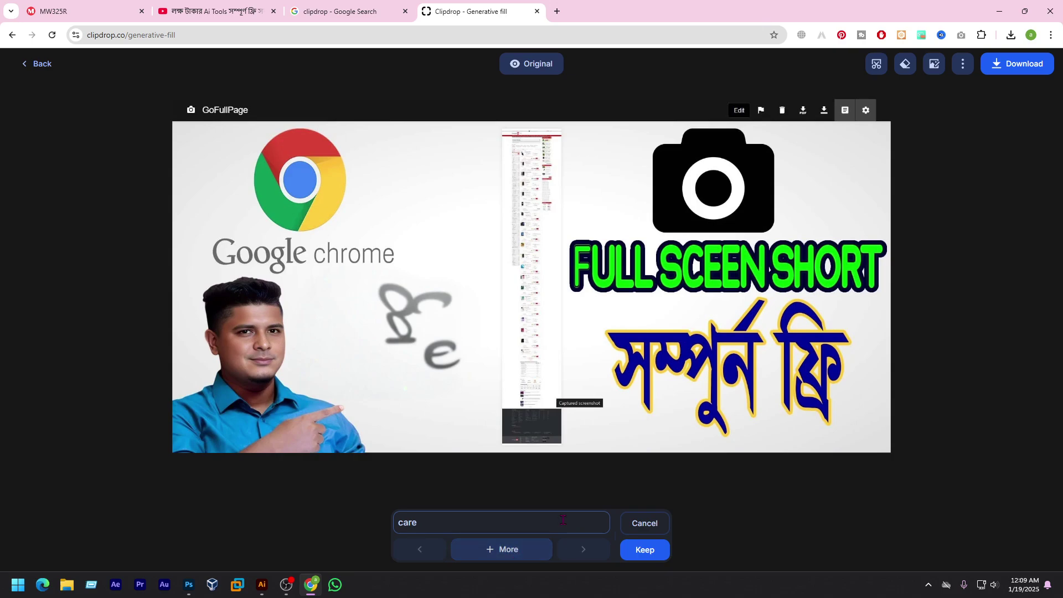
Discard the generated fill and return to the Generative Fill start page
{"action": "double_click", "coordinate": [422, 523]}
{"action": "left_click", "coordinate": [373, 285]}
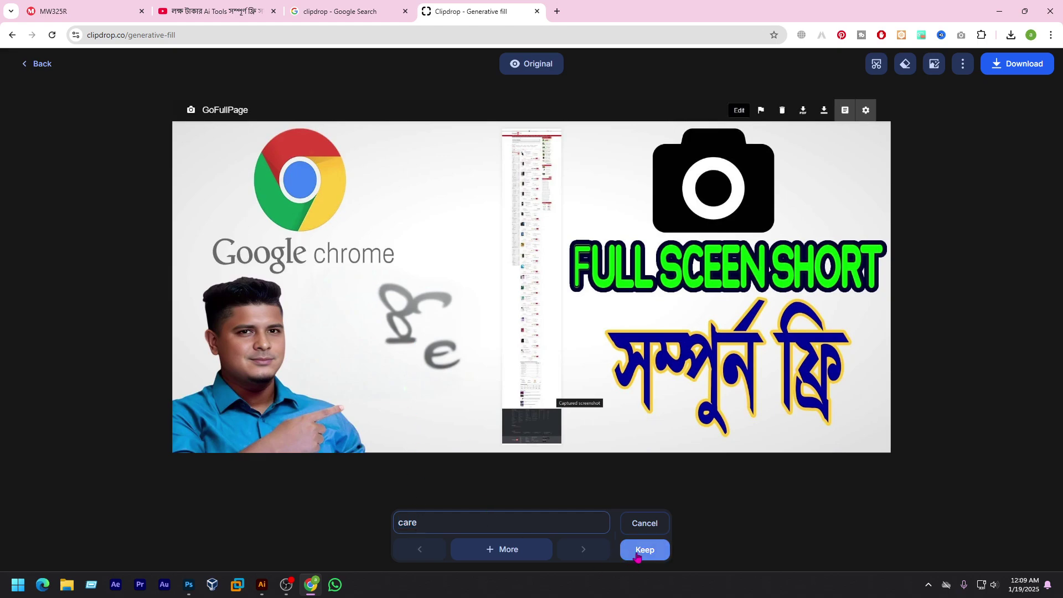
{"action": "left_click", "coordinate": [637, 523]}
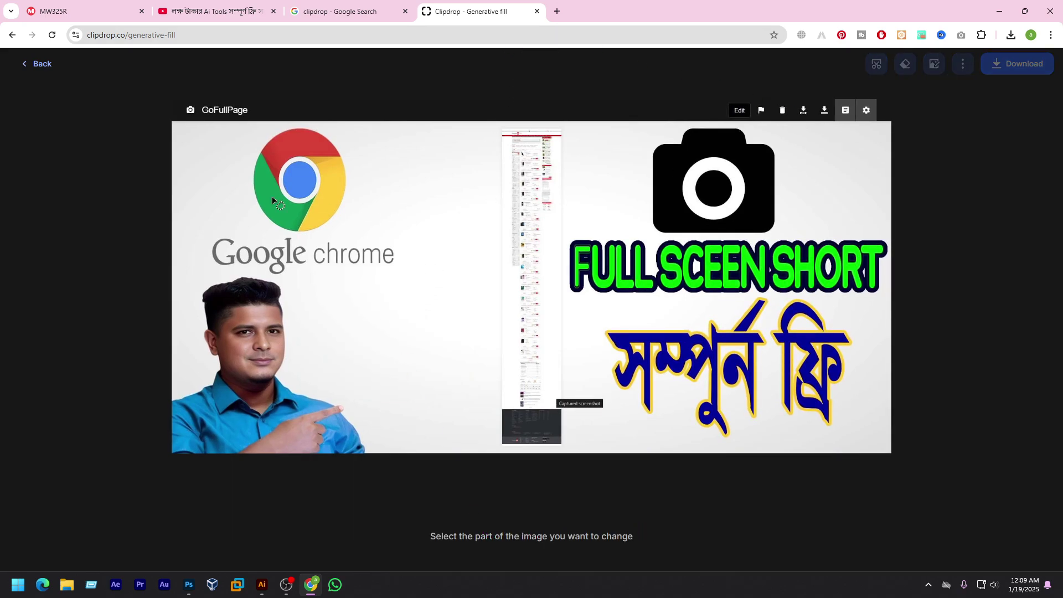
{"action": "left_click", "coordinate": [27, 71]}
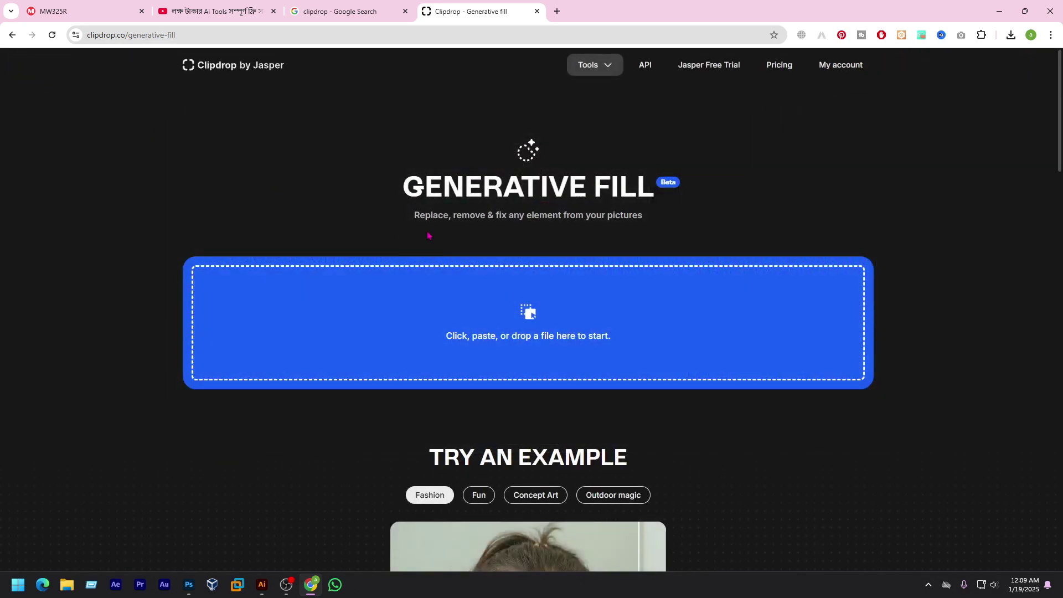
Switch to Sky replacer and add the desktop image w.jpg
{"action": "left_click", "coordinate": [605, 65]}
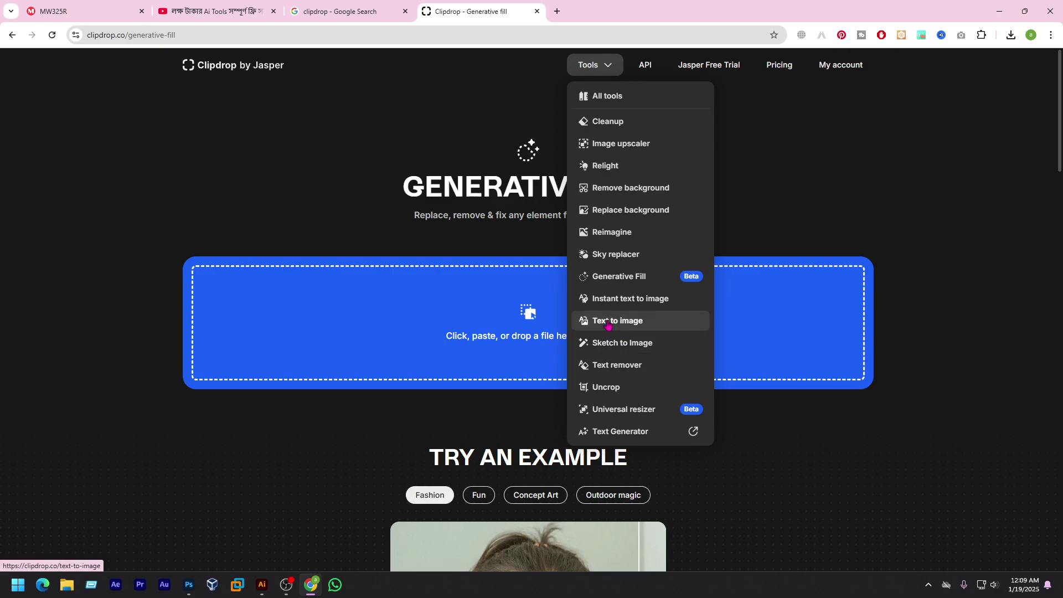
{"action": "left_click", "coordinate": [603, 253]}
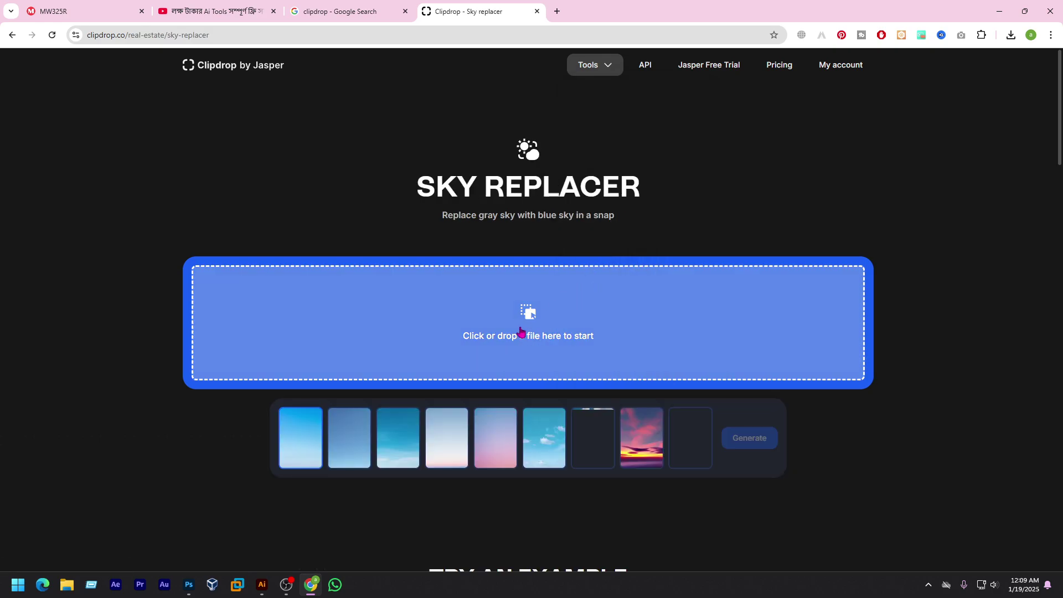
{"action": "left_click", "coordinate": [523, 316]}
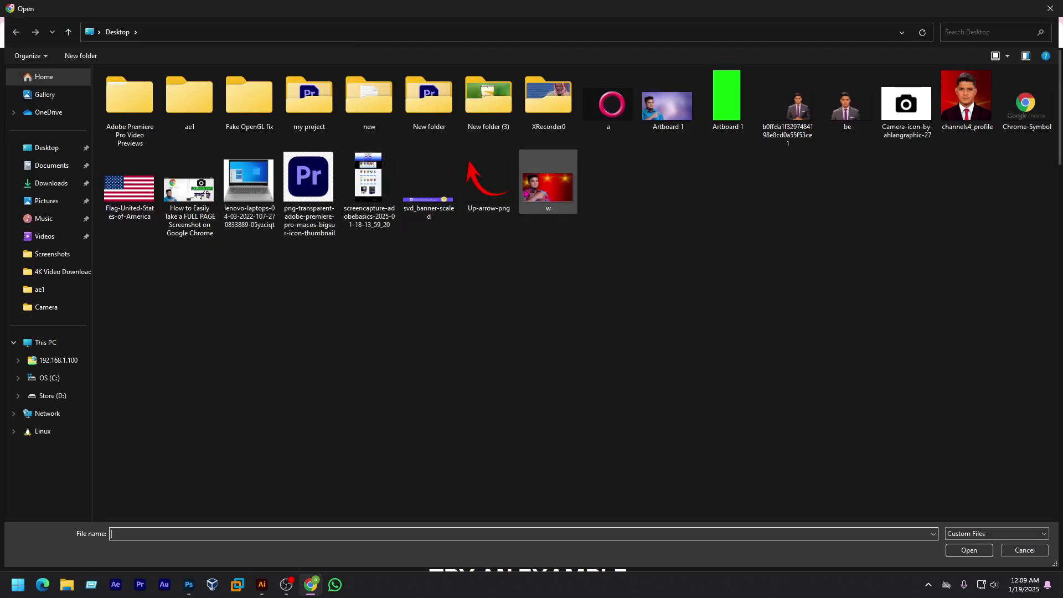
{"action": "double_click", "coordinate": [526, 188]}
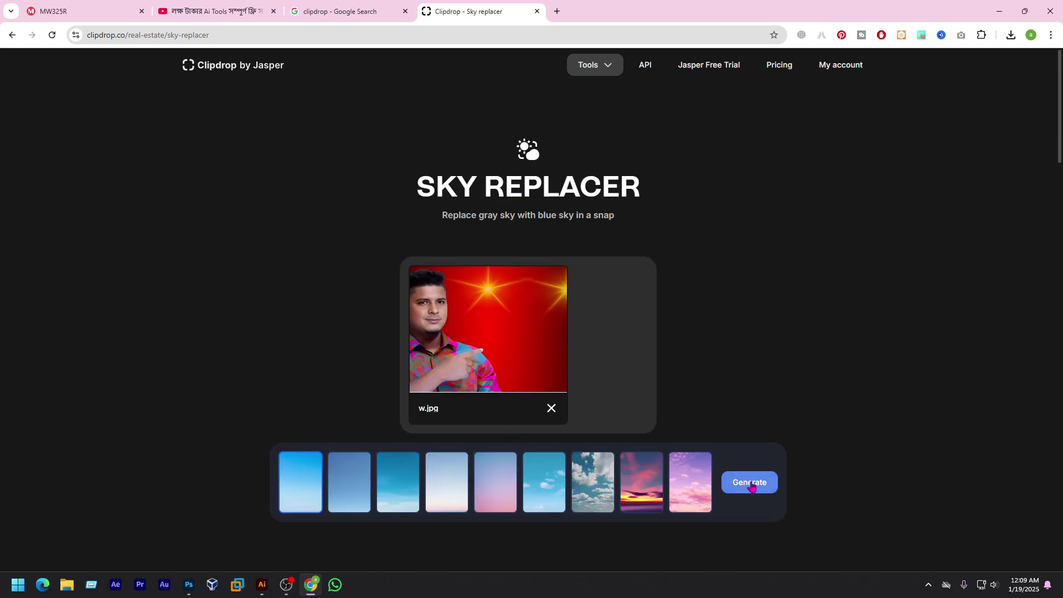
Generate the image with the last sky preset, the pink and purple clouds, and compare the result with the original
{"action": "left_click", "coordinate": [686, 481]}
{"action": "left_click", "coordinate": [745, 482]}
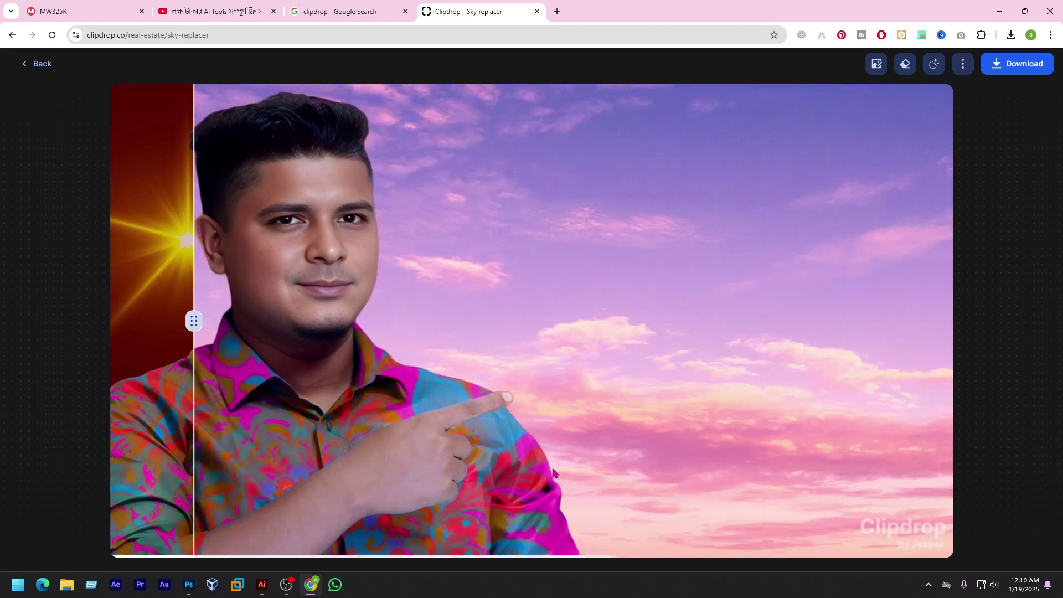
{"action": "left_click_drag", "start_coordinate": [189, 318], "coordinate": [525, 465]}
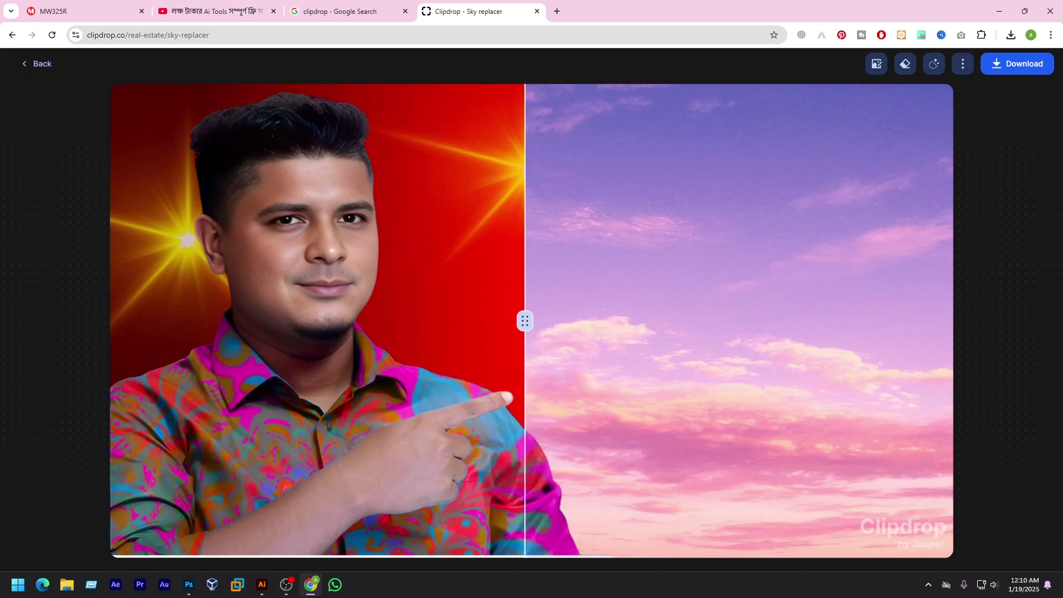
{"action": "left_click", "coordinate": [520, 596]}
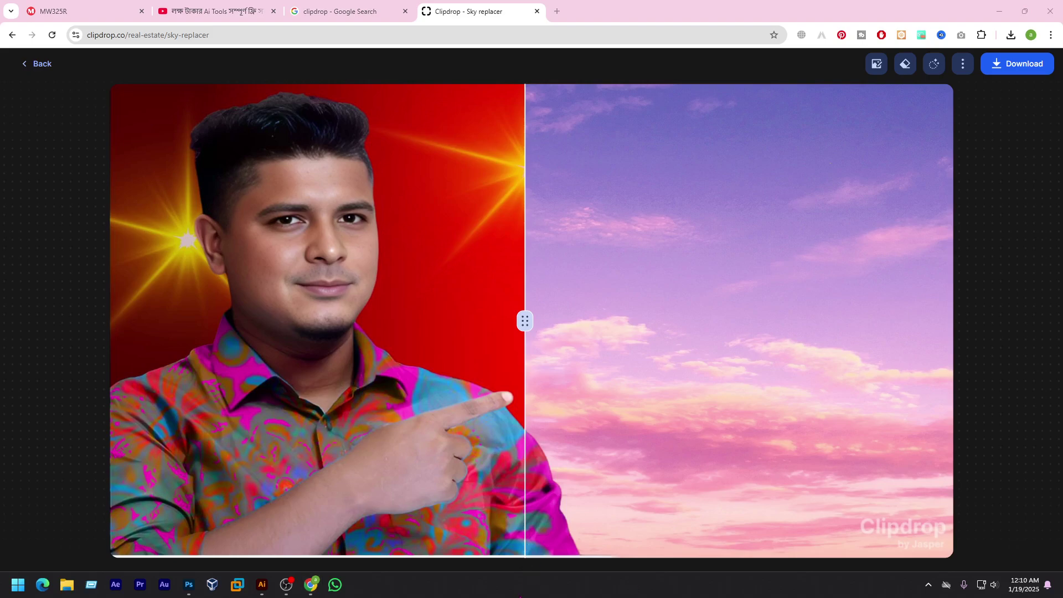